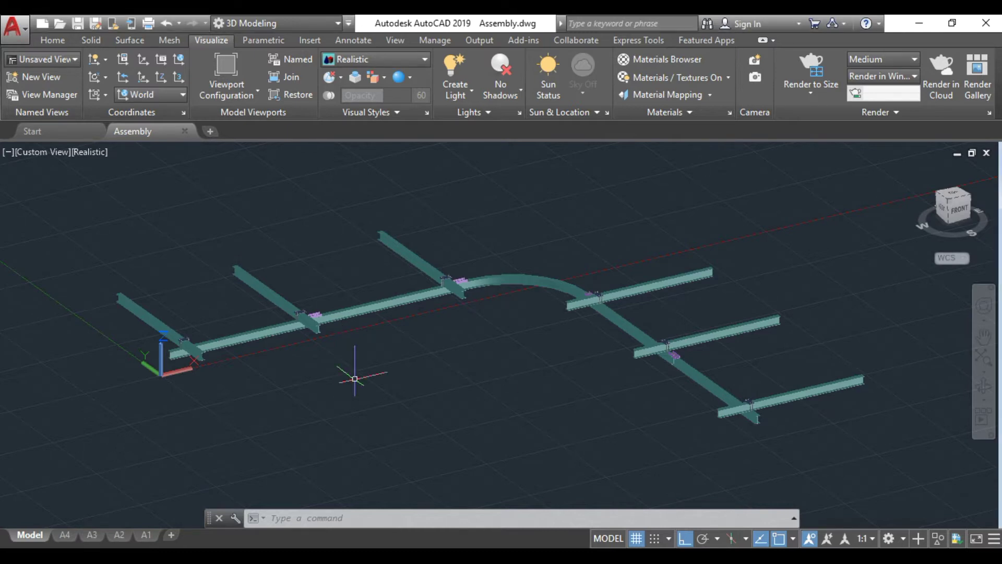
Insert the Gondola.dwg drawing from 3D Parts as a block
text(i)
key(Return)
click(637, 197)
click(399, 196)
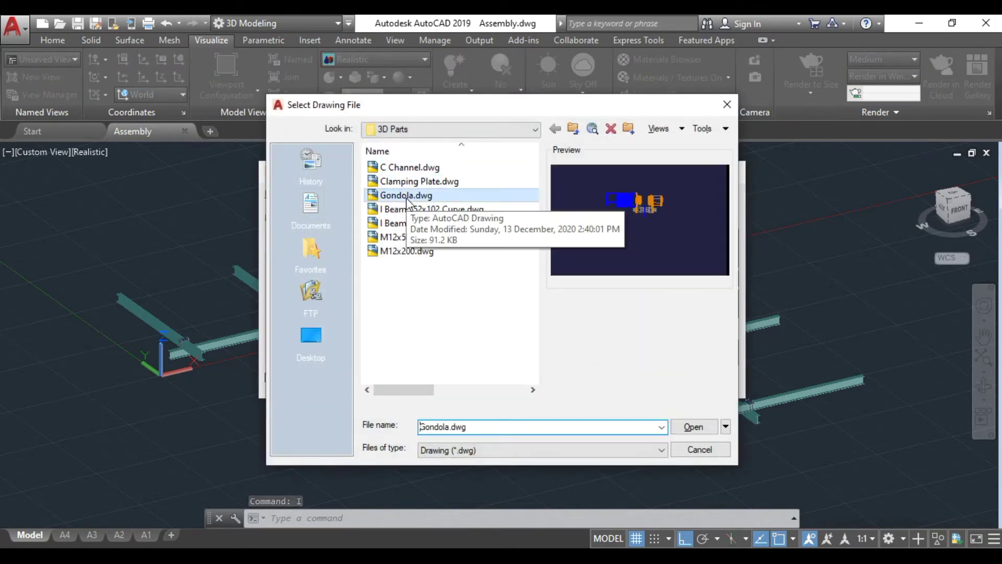
click(698, 427)
click(596, 383)
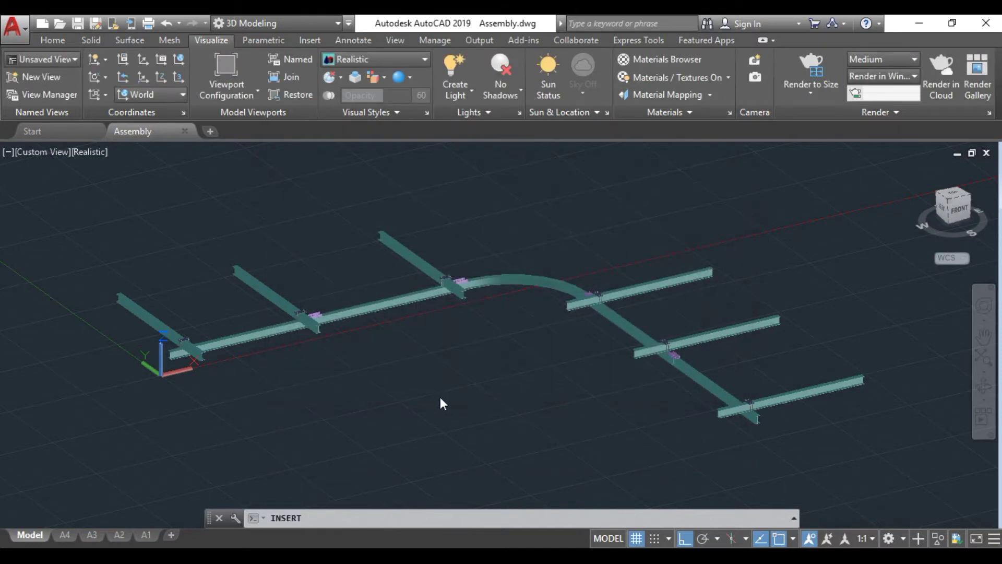
Place the Gondola hoist at the midpoint between two points on the beam's bottom flange
scroll(235, 372, up, 5)
scroll(366, 410, down, 2)
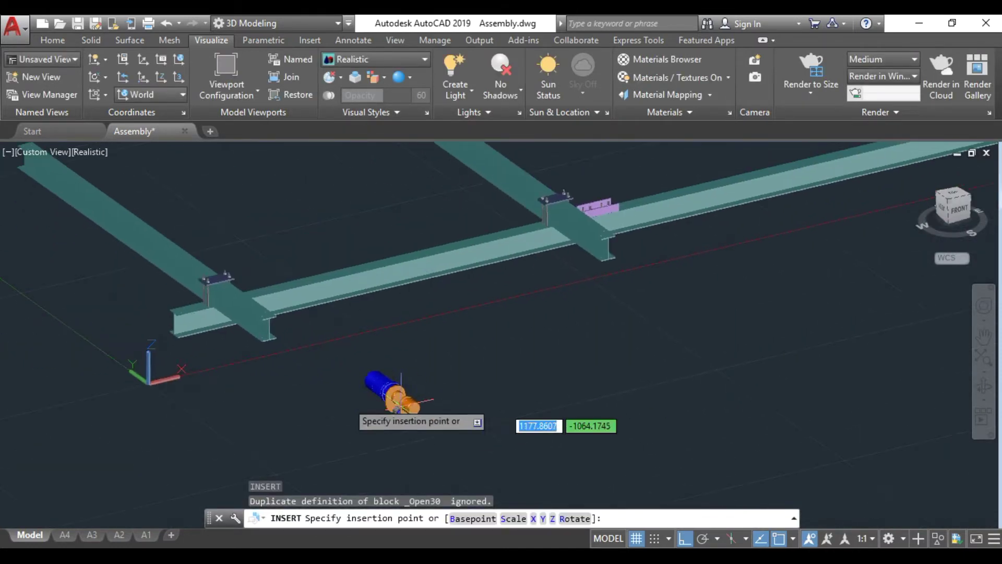
scroll(245, 402, up, 4)
shift+middle_drag(201, 394, 313, 341)
scroll(305, 320, up, 3)
scroll(306, 321, up, 2)
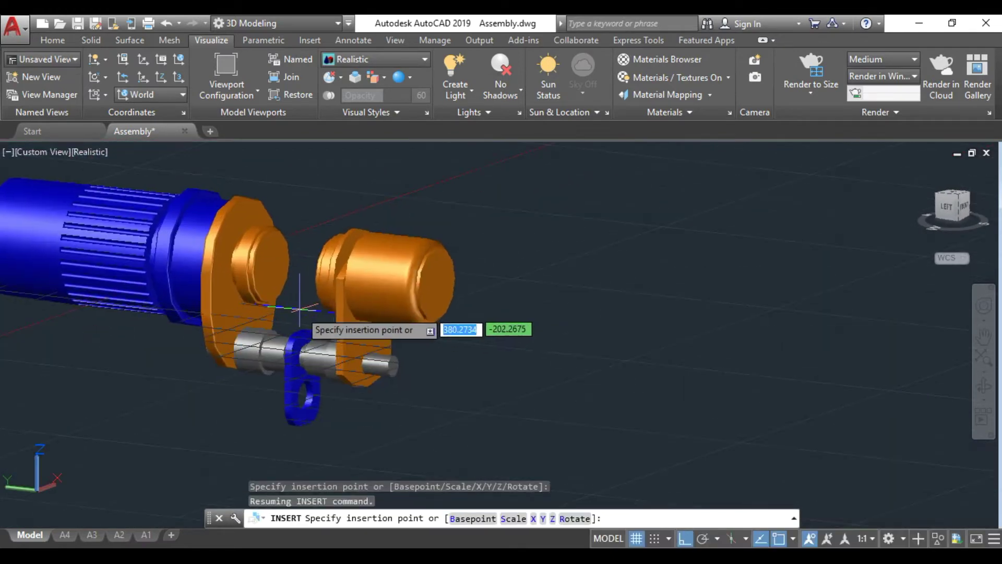
mouse_move(291, 313)
middle_down()
mouse_move(343, 321)
mouse_move(333, 327)
middle_up()
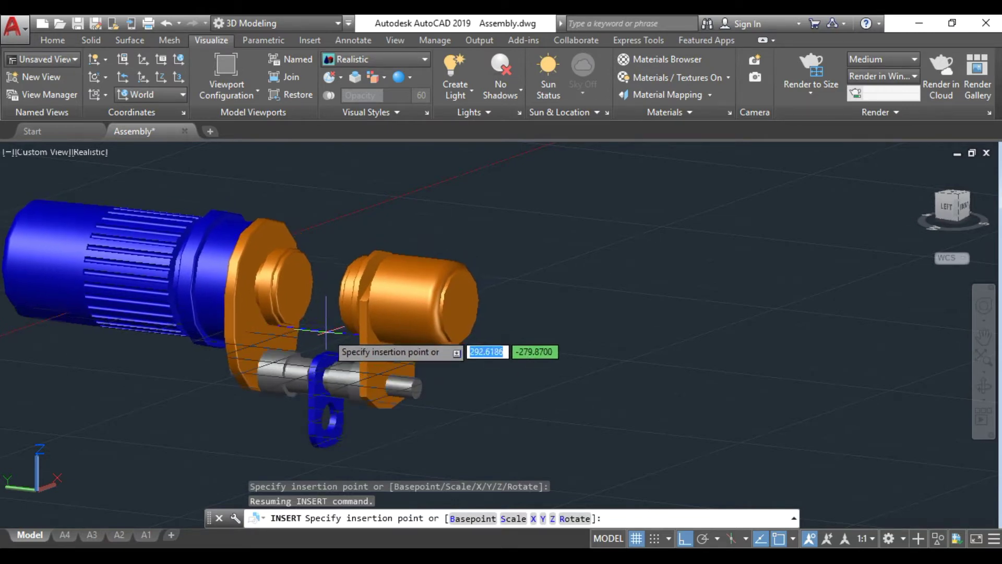
scroll(328, 329, down, 5)
scroll(180, 338, up, 3)
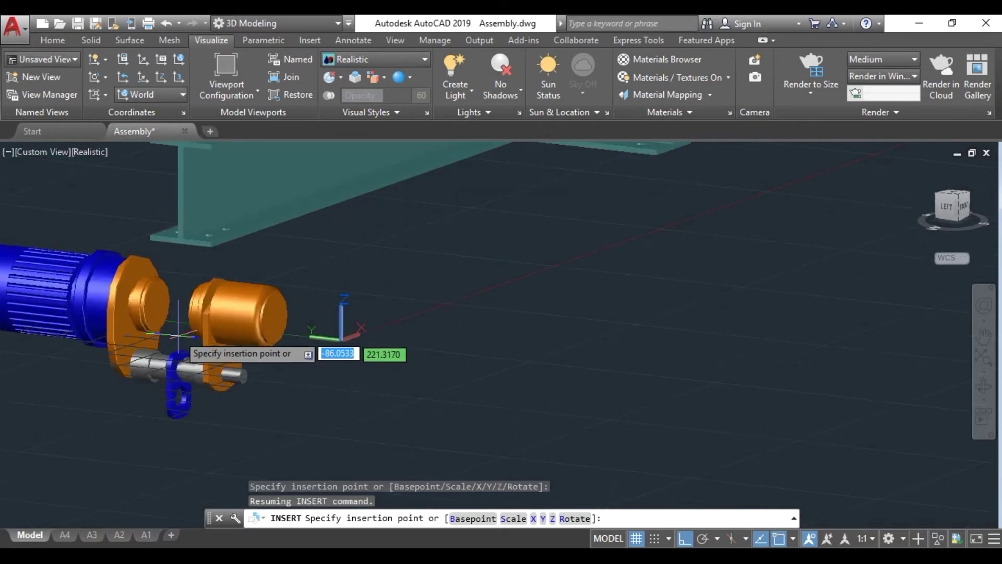
middle_drag(169, 313, 436, 310)
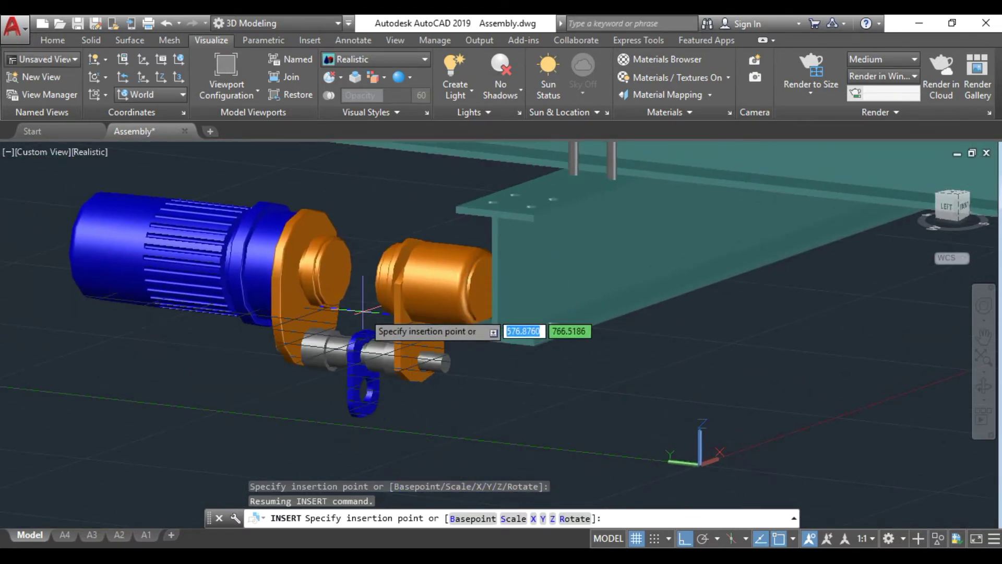
scroll(360, 255, up, 3)
shift+right_click(360, 254)
click(431, 228)
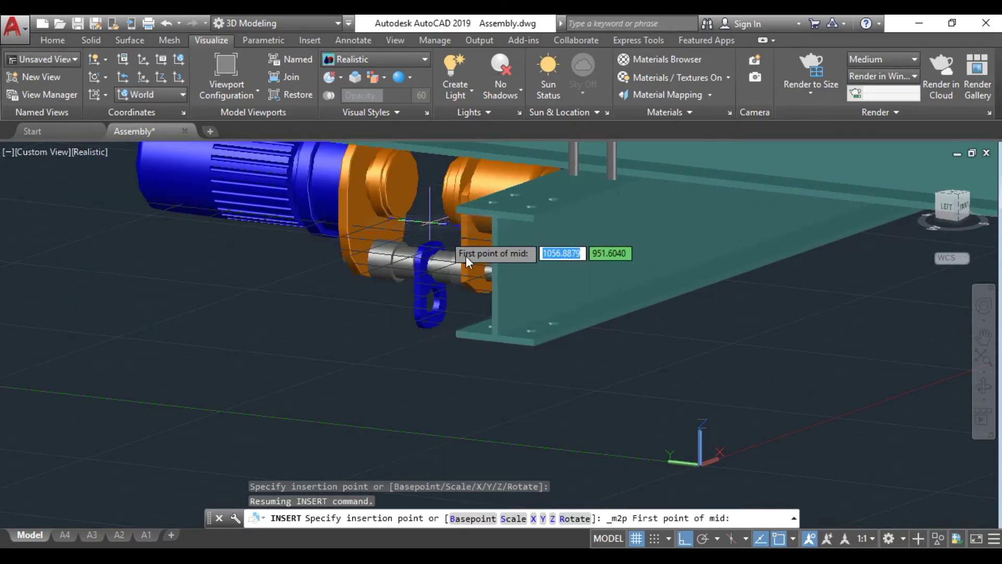
scroll(501, 319, up, 2)
scroll(495, 376, up, 2)
scroll(500, 342, up, 2)
scroll(500, 342, up, 2)
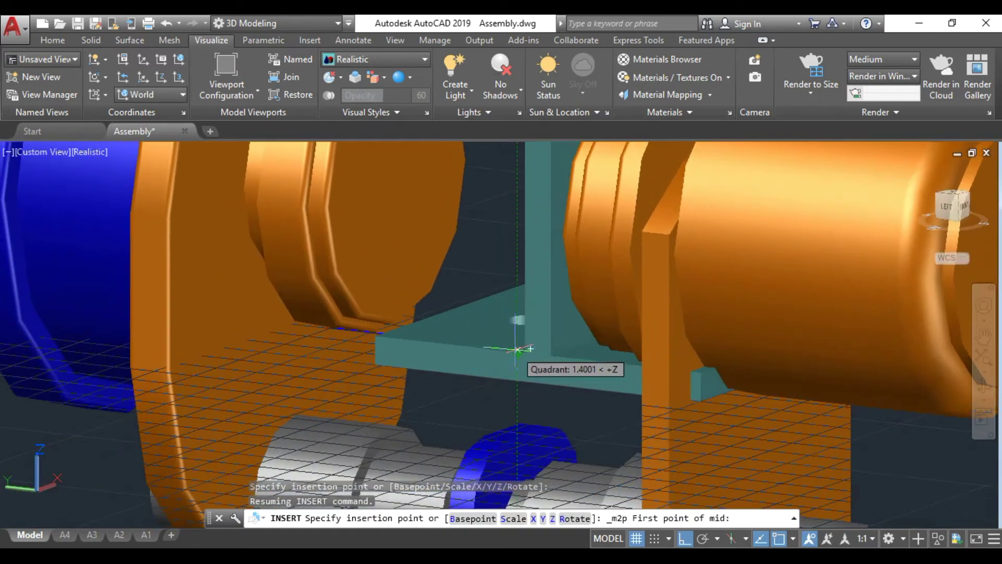
scroll(485, 350, up, 2)
click(467, 351)
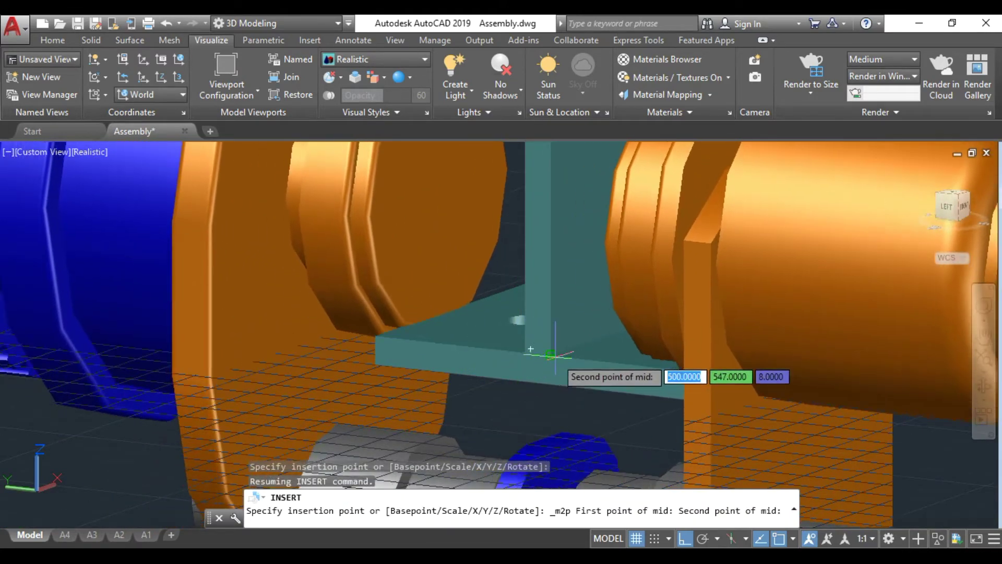
click(544, 355)
Zoom out to show the hoist on the whole track and select the gondola block
scroll(574, 376, down, 5)
scroll(627, 398, down, 3)
scroll(652, 407, up, 3)
scroll(618, 386, up, 3)
mouse_move(621, 418)
shift+middle_down()
mouse_move(655, 402)
mouse_move(649, 384)
mouse_move(670, 408)
mouse_move(600, 418)
mouse_move(463, 375)
shift+middle_up()
scroll(601, 417, down, 3)
scroll(600, 418, down, 2)
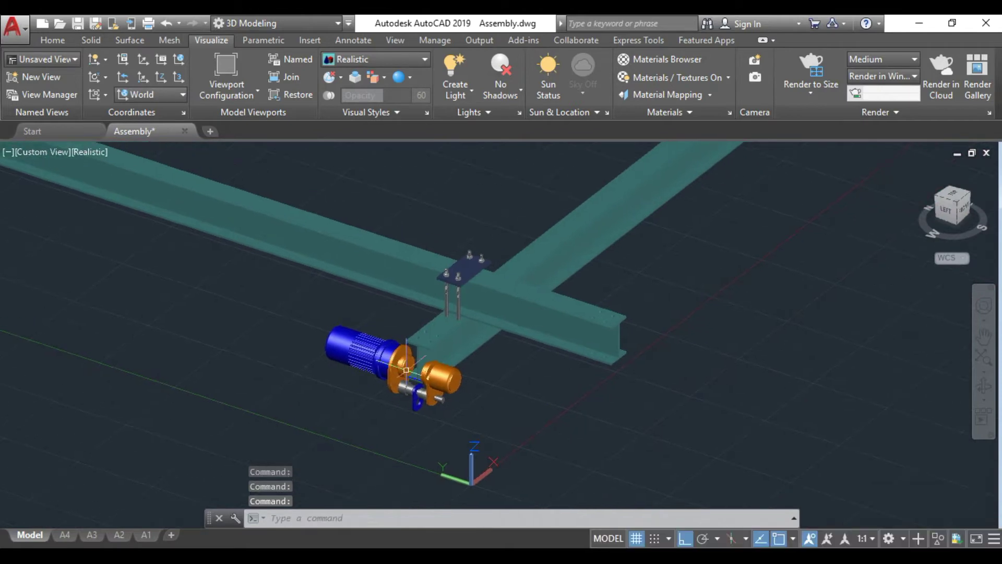
scroll(457, 384, down, 3)
scroll(501, 360, down, 2)
middle_drag(501, 360, 442, 402)
scroll(423, 429, up, 2)
click(423, 429)
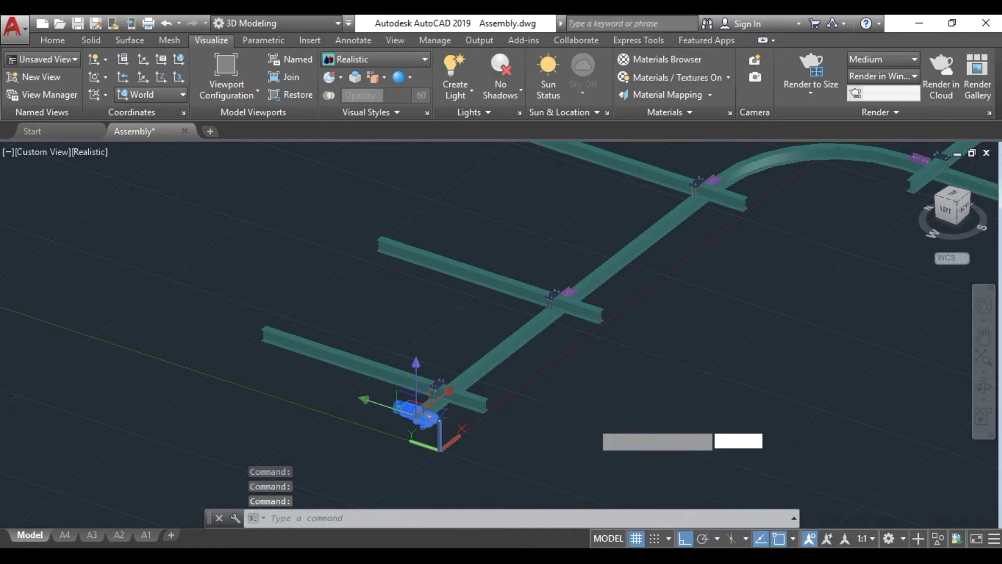
Move the gondola hoist 1500 along the straight beam track
key(Return)
click(598, 432)
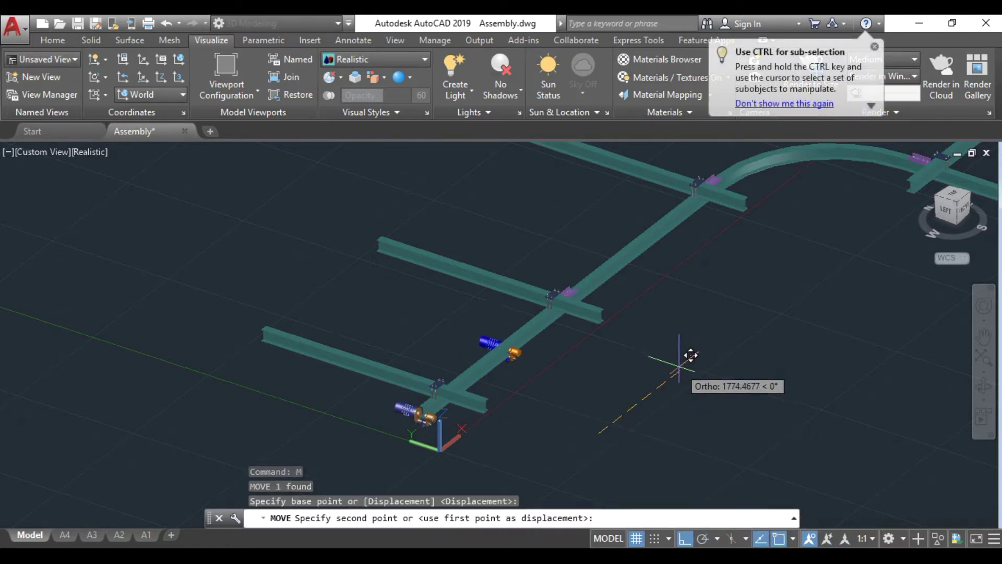
text(1500)
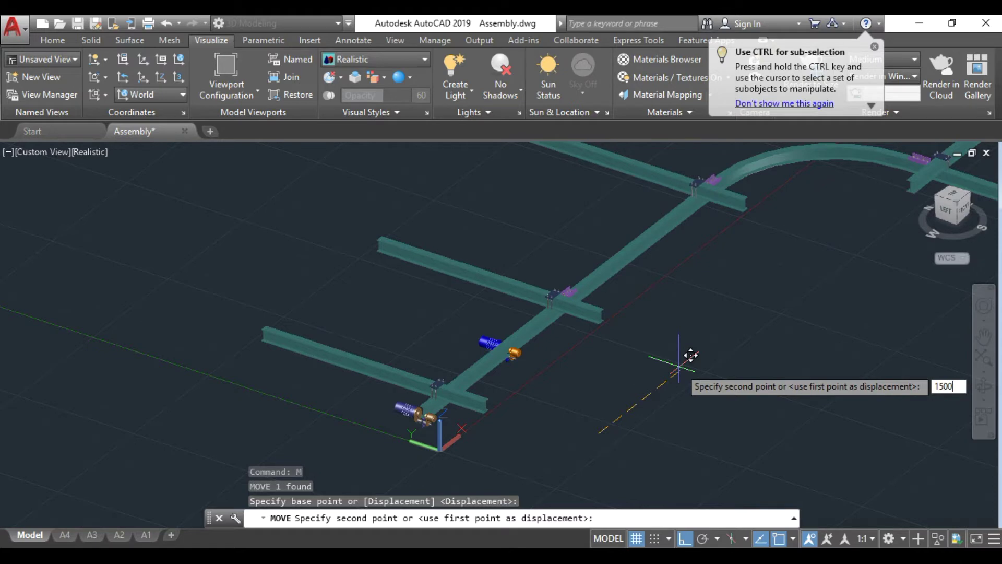
key(Return)
scroll(517, 434, up, 10)
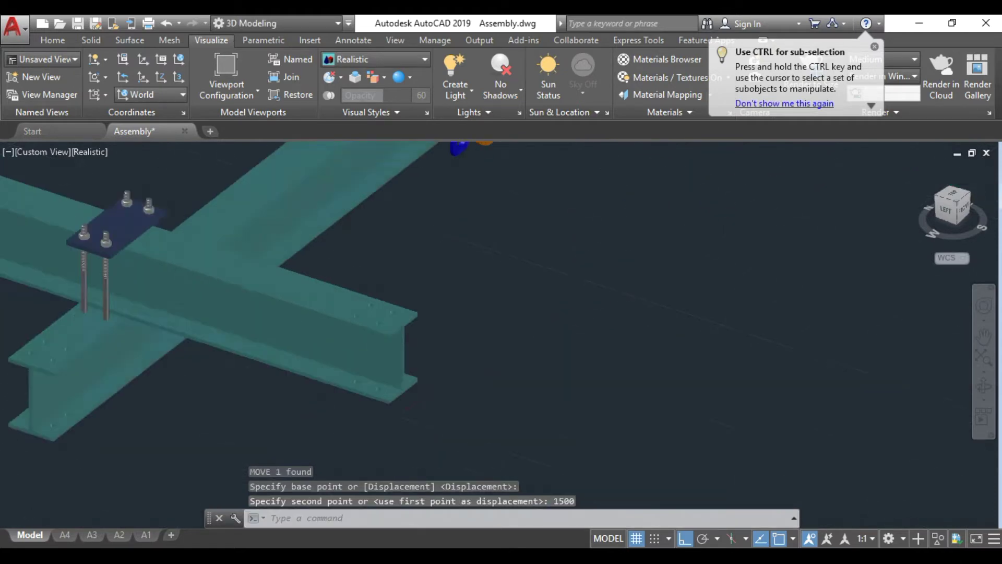
scroll(603, 436, up, 3)
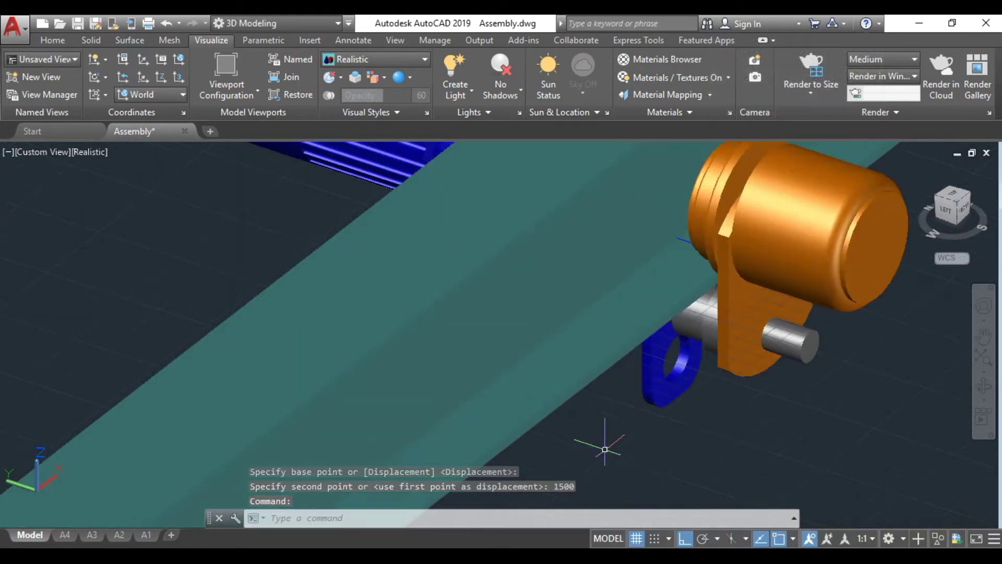
scroll(604, 436, down, 4)
mouse_move(603, 436)
shift+middle_down()
mouse_move(592, 418)
mouse_move(554, 419)
mouse_move(706, 410)
mouse_move(561, 445)
shift+middle_up()
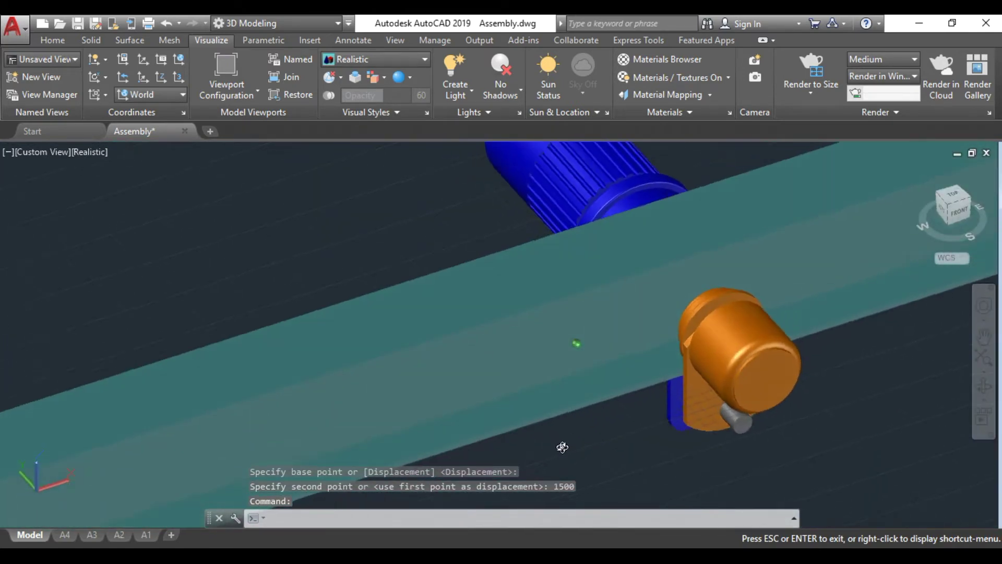
scroll(609, 409, down, 3)
middle_drag(608, 409, 478, 411)
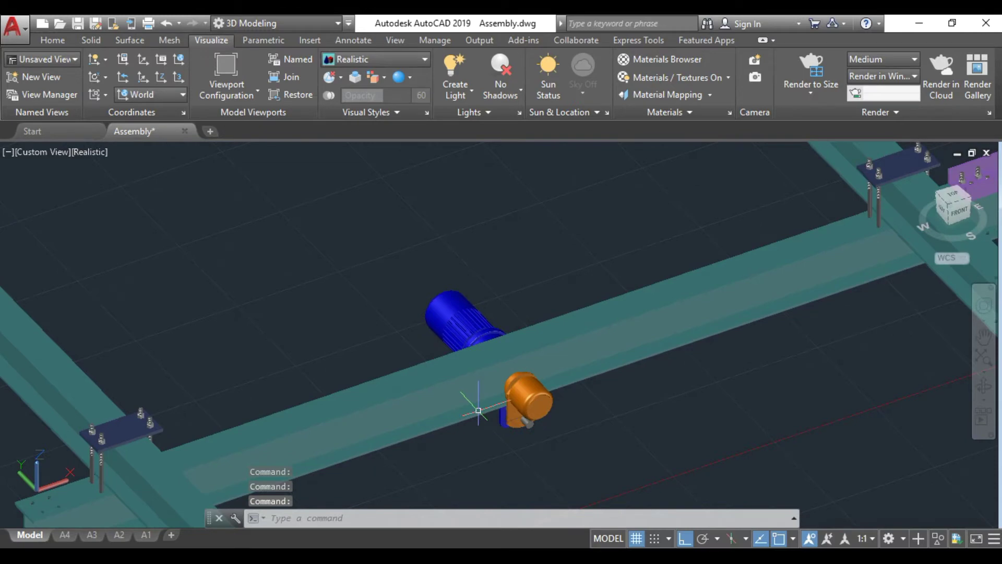
mouse_move(527, 395)
shift+middle_down()
mouse_move(646, 365)
mouse_move(738, 358)
mouse_move(460, 412)
shift+middle_up()
scroll(559, 392, down, 3)
scroll(460, 412, up, 5)
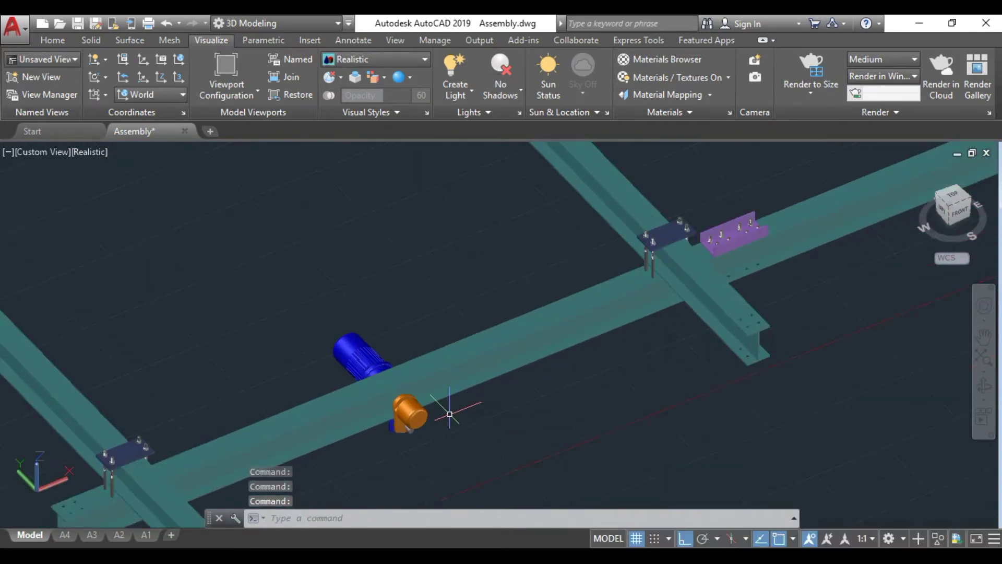
Reselect the hoist and move it a further 2500 along the beam
click(418, 424)
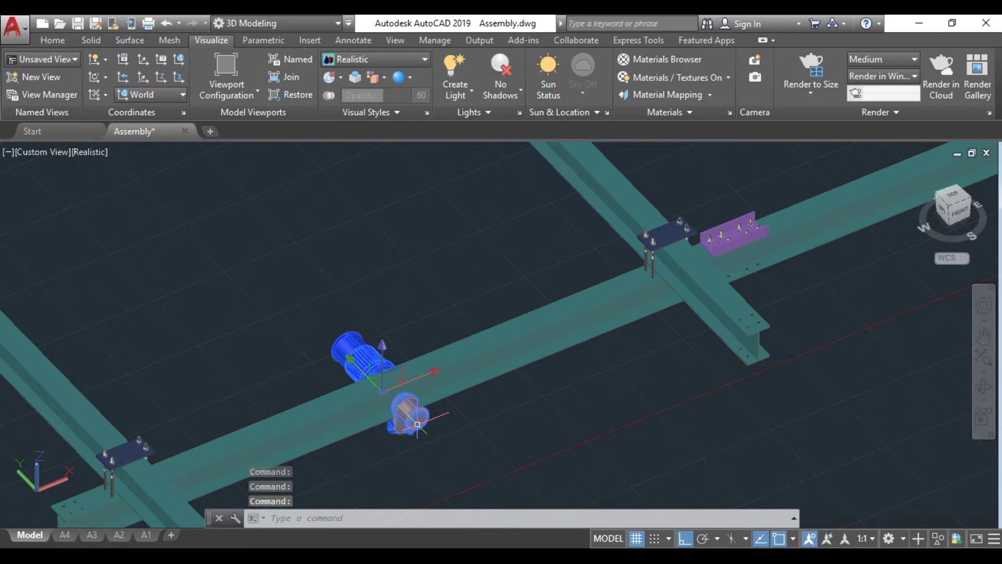
key(Escape)
click(407, 414)
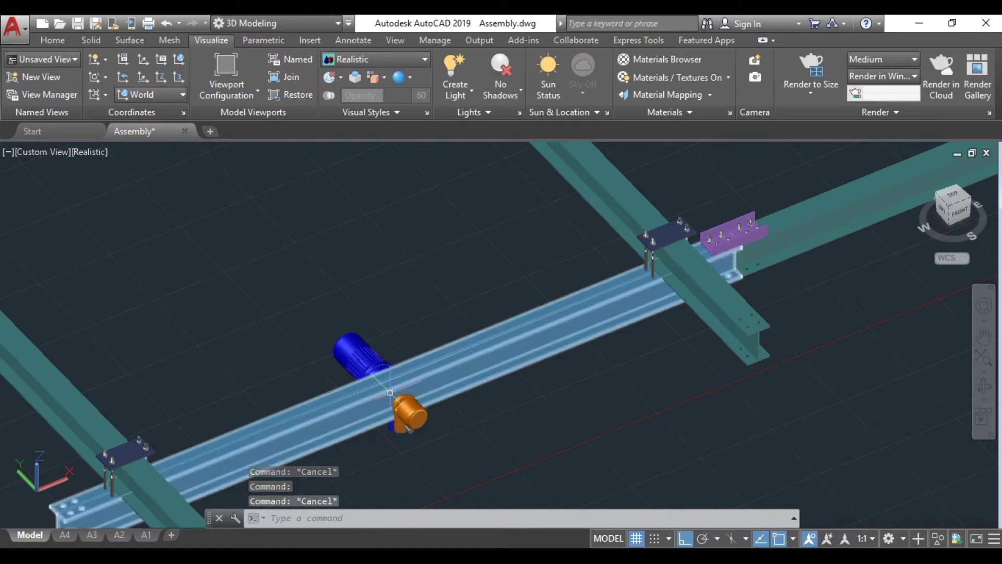
text(m)
key(Return)
click(502, 428)
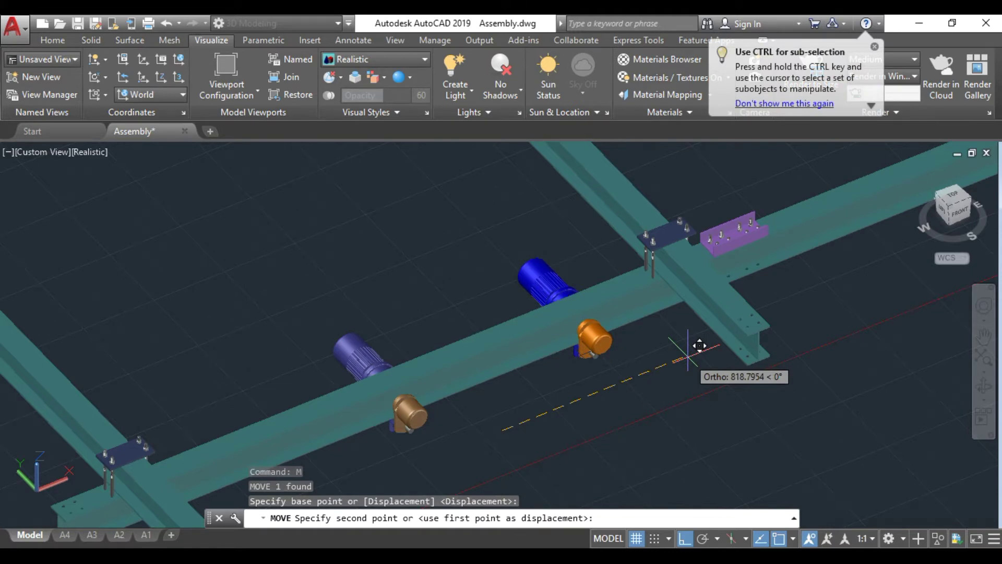
text(2500)
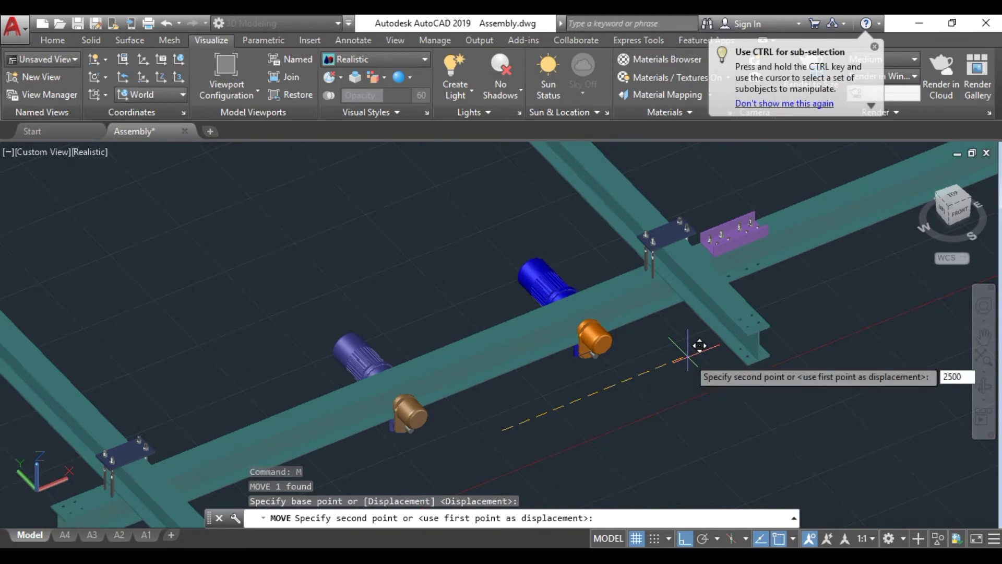
key(Return)
scroll(697, 342, down, 3)
scroll(693, 339, down, 2)
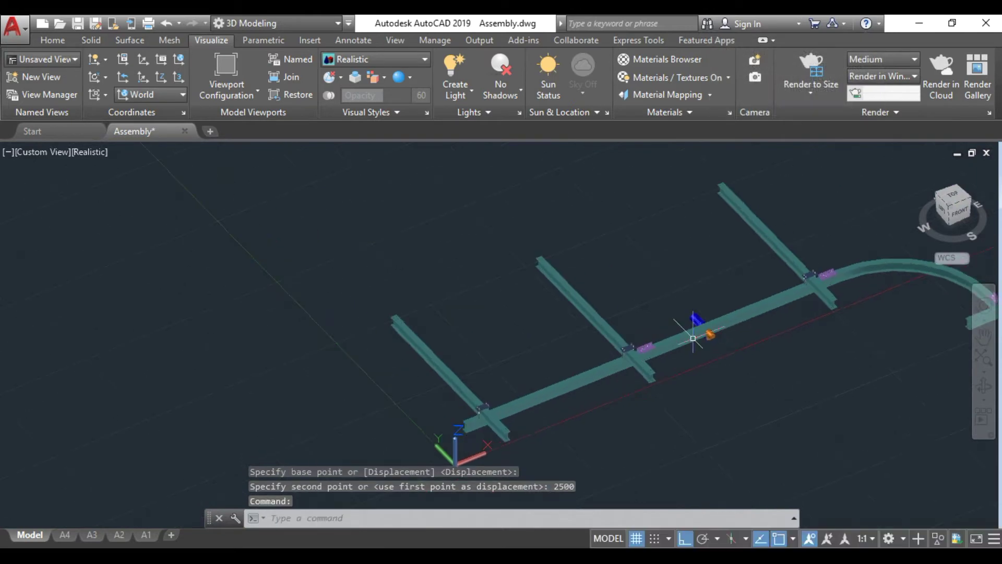
scroll(692, 338, up, 5)
shift+middle_drag(693, 338, 692, 353)
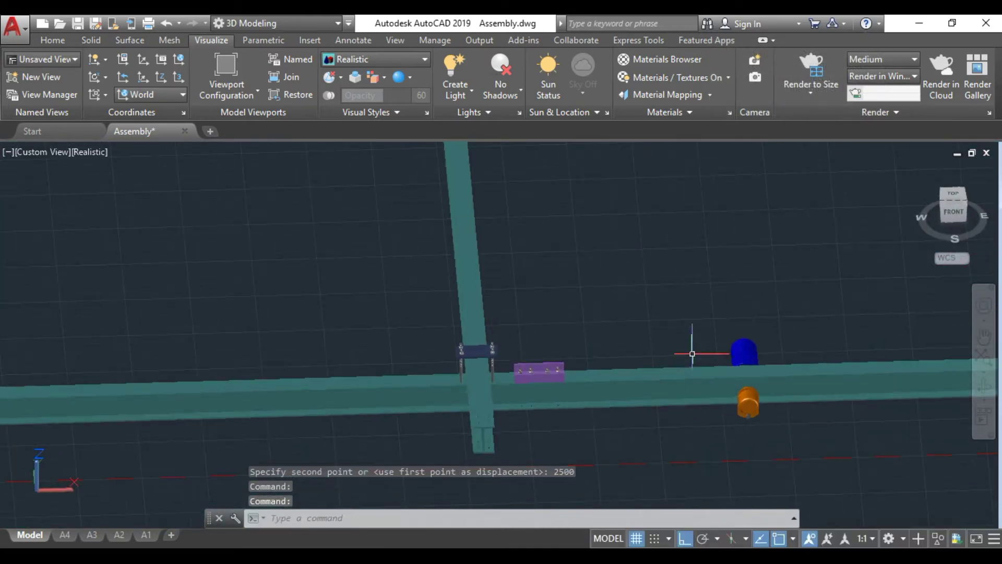
scroll(692, 353, down, 3)
scroll(679, 334, down, 2)
scroll(566, 313, up, 4)
middle_drag(580, 323, 373, 316)
click(547, 313)
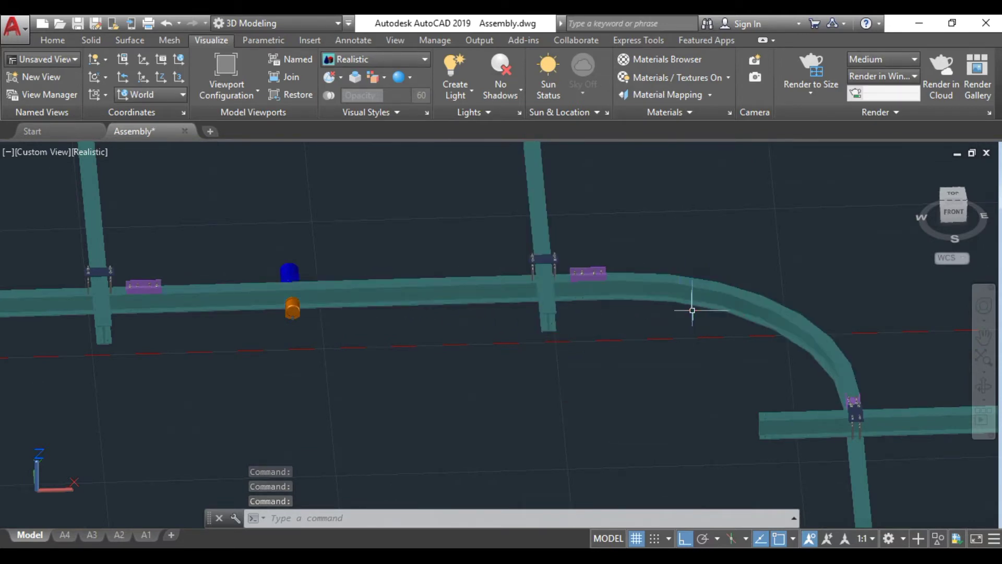
mouse_move(679, 302)
shift+middle_down()
mouse_move(685, 364)
mouse_move(708, 296)
shift+middle_up()
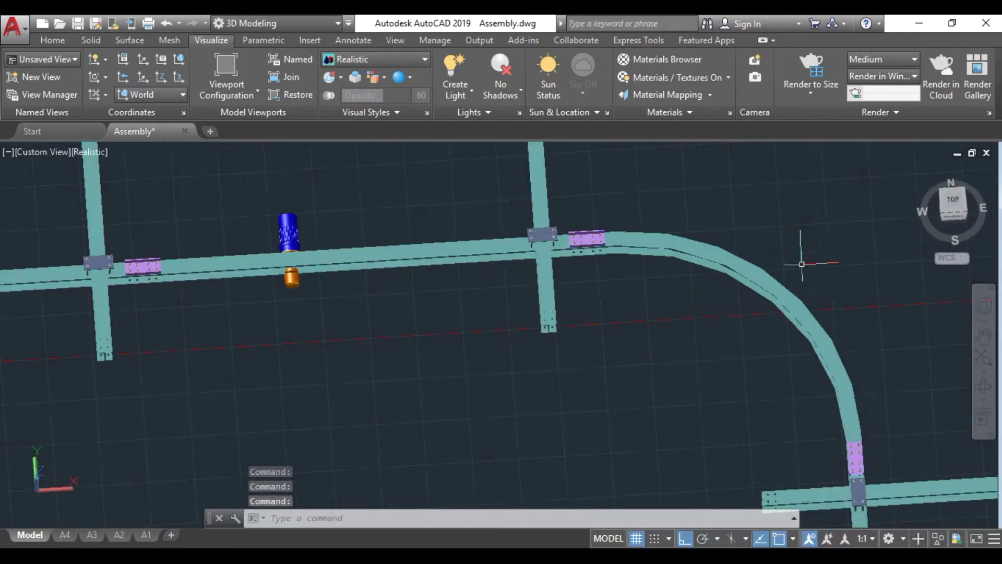
mouse_move(774, 309)
shift+middle_down()
mouse_move(812, 251)
mouse_move(792, 254)
shift+middle_up()
scroll(679, 261, up, 2)
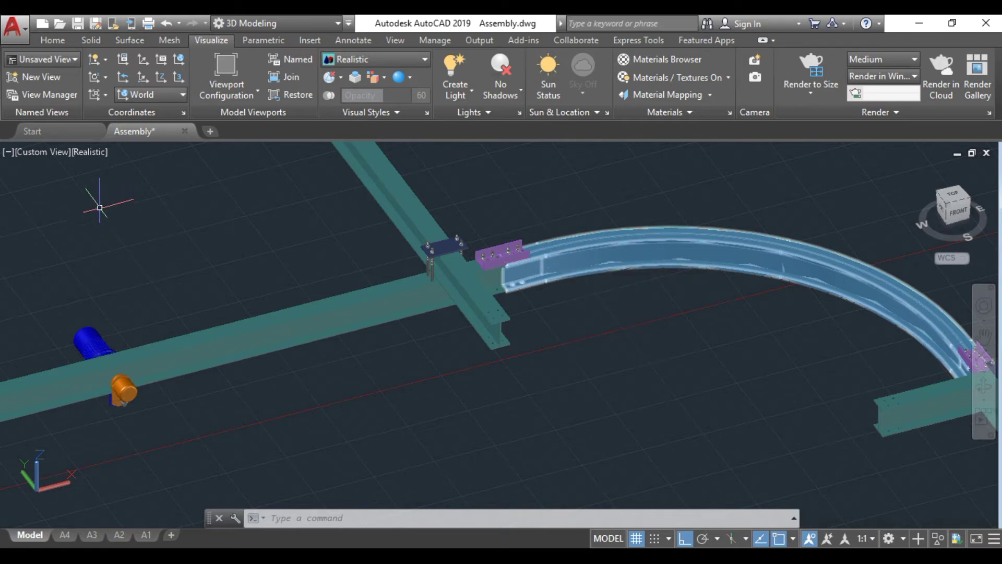
click(90, 151)
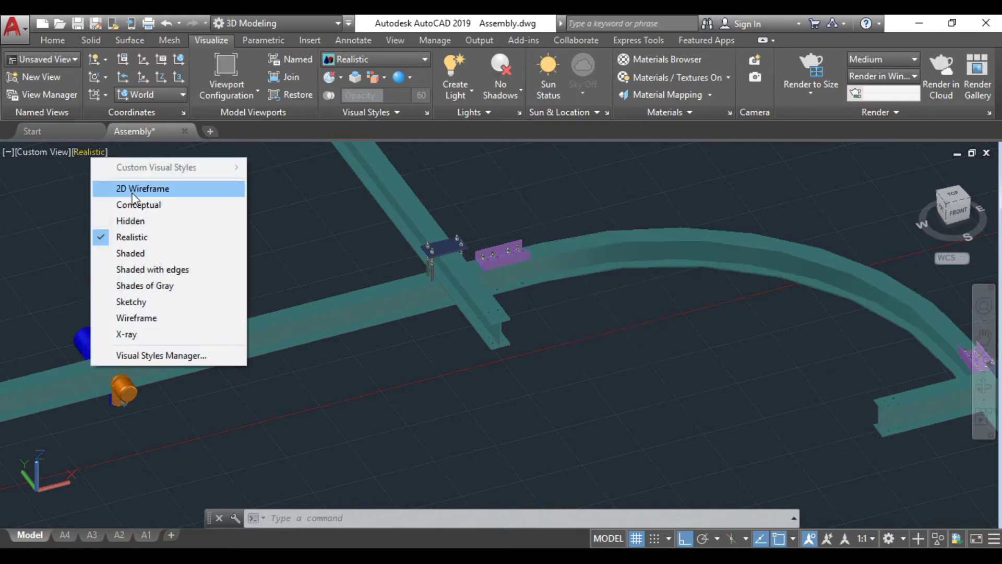
Switch the model's visual style to 2D Wireframe
click(133, 189)
scroll(543, 286, up, 5)
scroll(497, 360, up, 2)
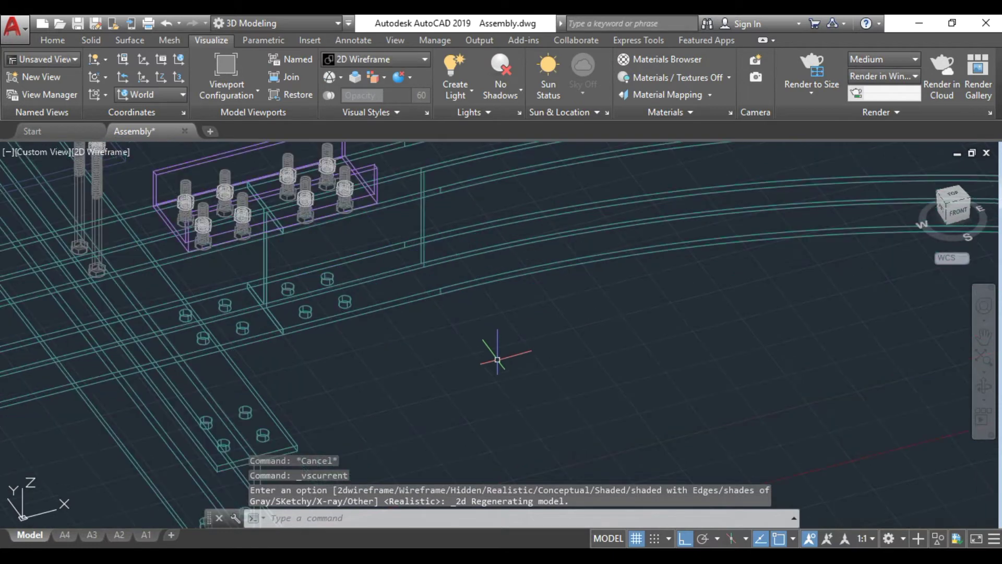
Draw the first construction line from the beam end to a point below the curve
text(l)
key(Return)
scroll(497, 359, up, 2)
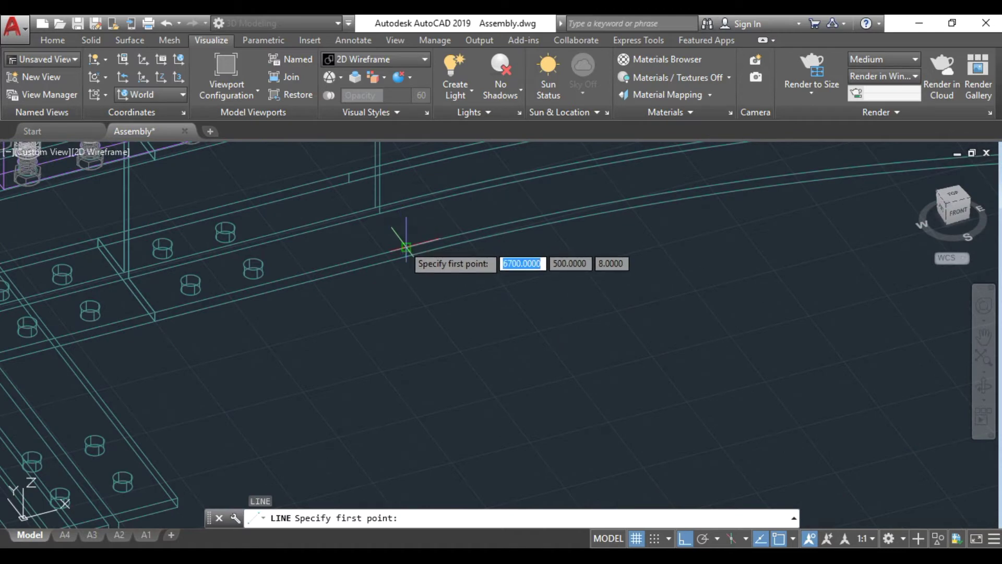
click(406, 247)
scroll(518, 380, down, 5)
scroll(579, 410, down, 2)
middle_drag(580, 410, 492, 320)
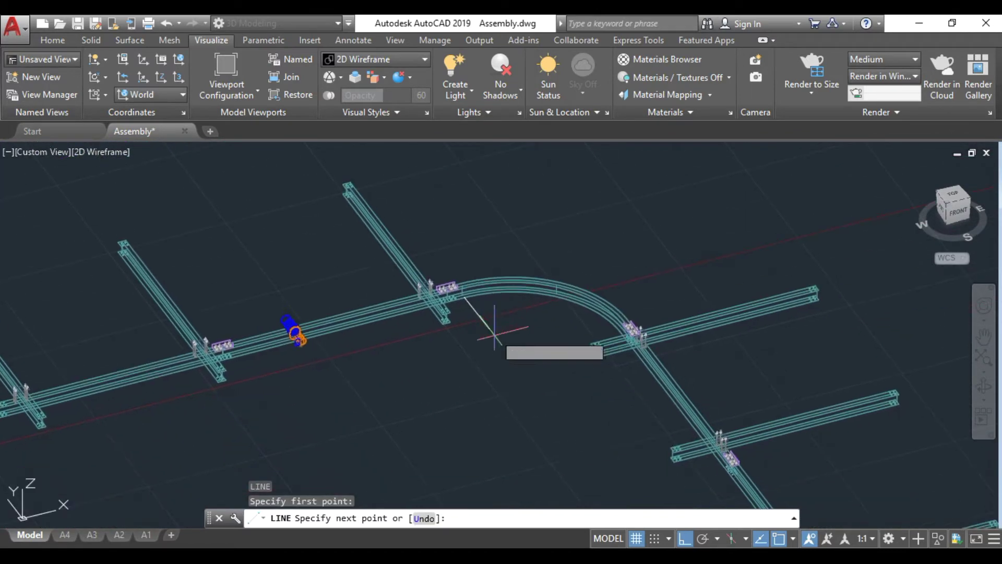
click(544, 408)
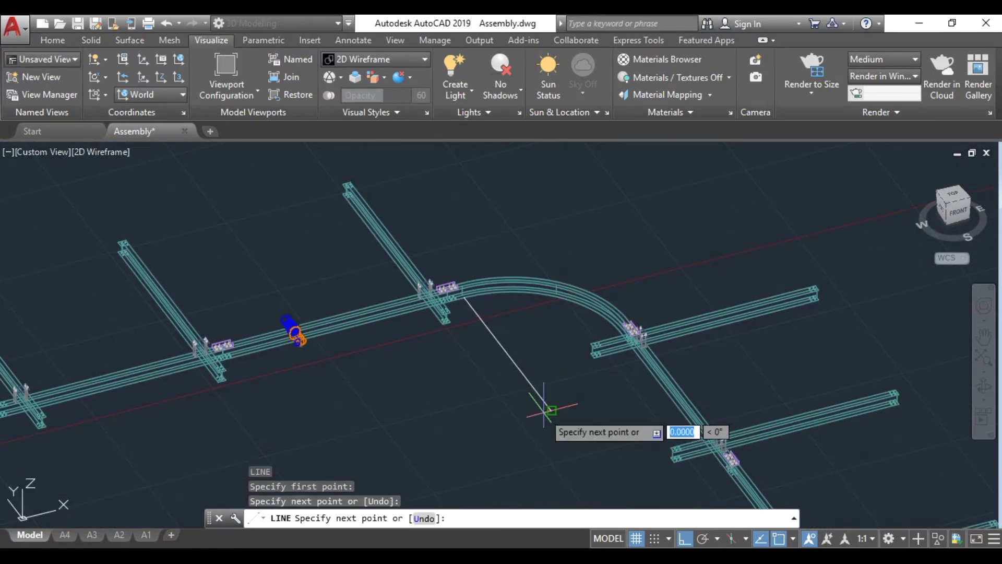
key(Escape)
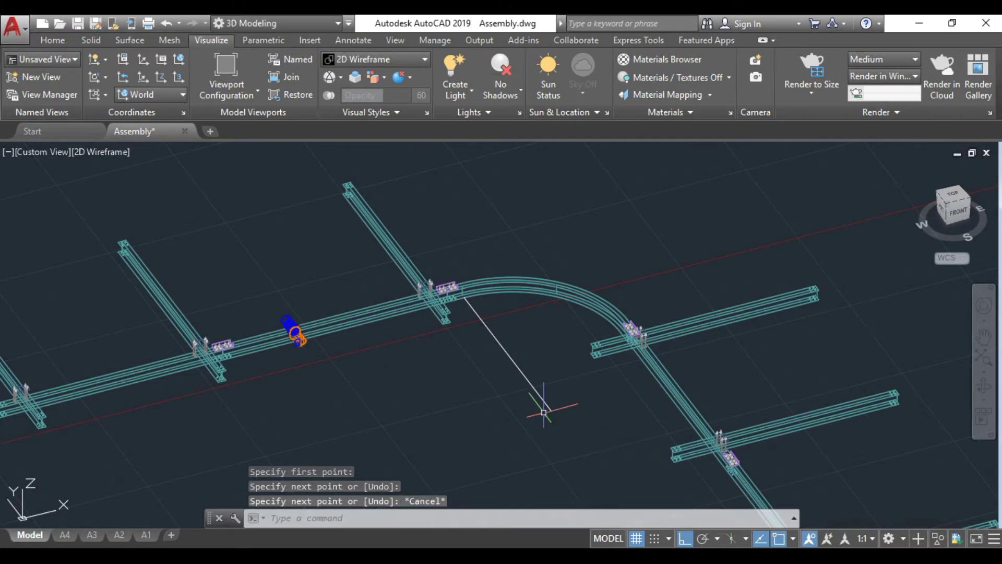
scroll(526, 359, up, 5)
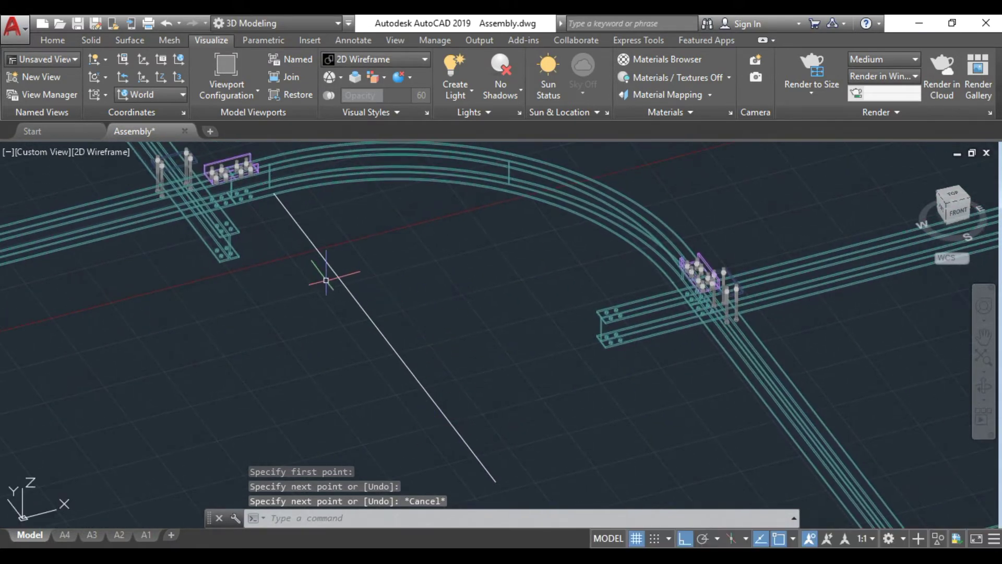
middle_drag(340, 235, 302, 251)
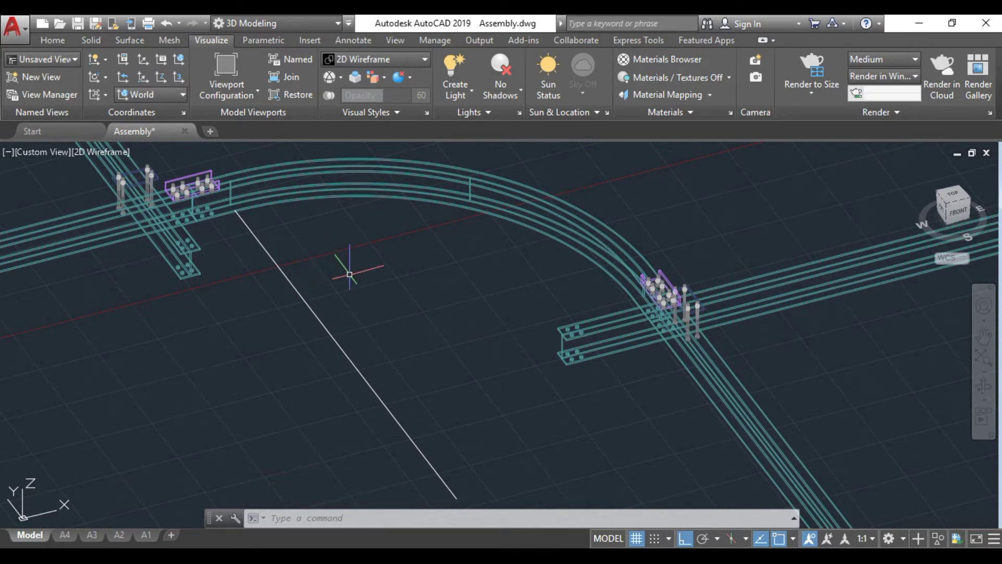
text(c)
key(Return)
scroll(428, 222, up, 2)
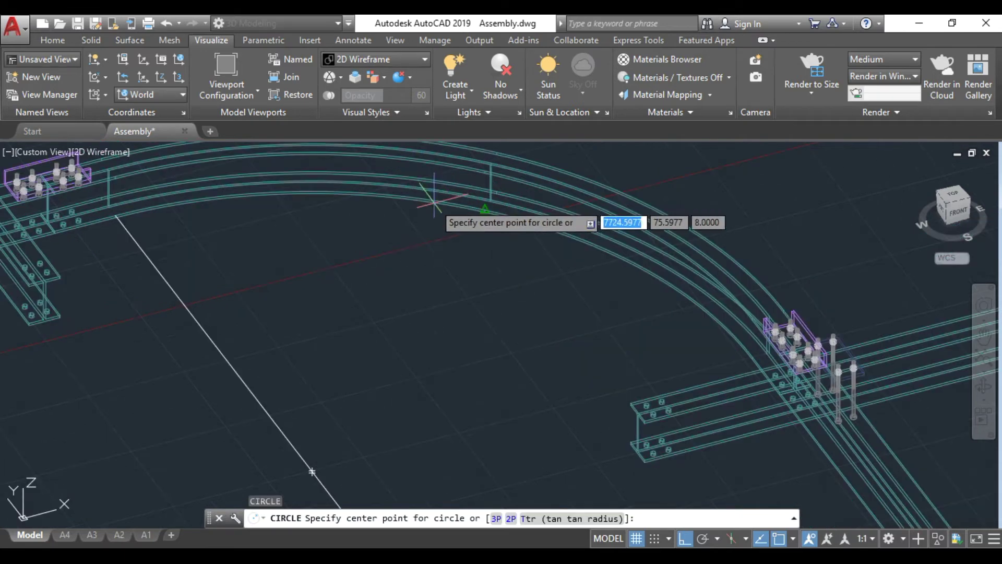
key(Escape)
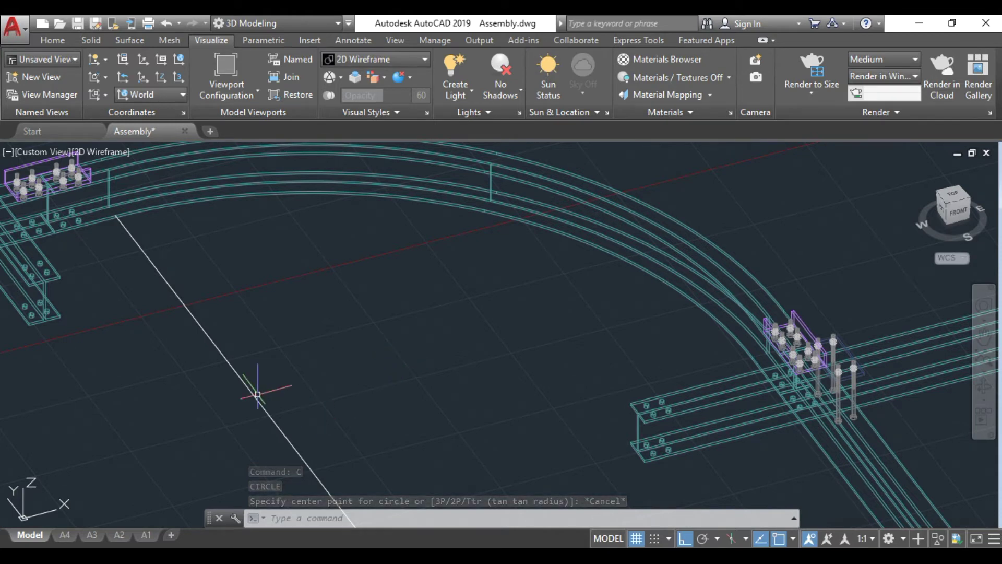
Draw a second line from the curve's other end to the first line
key(l)
key(Return)
middle_drag(597, 354, 482, 256)
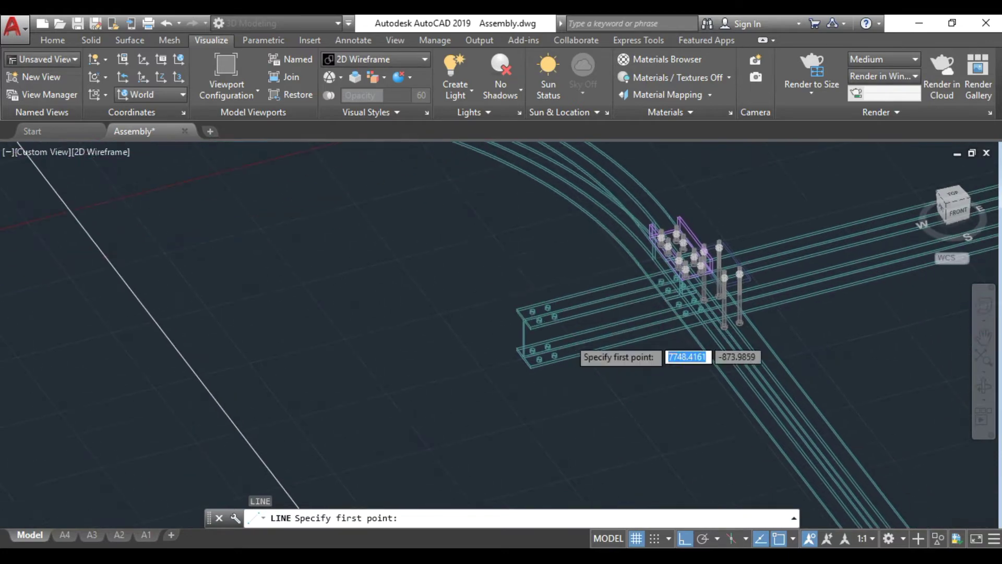
shift+middle_drag(548, 261, 603, 282)
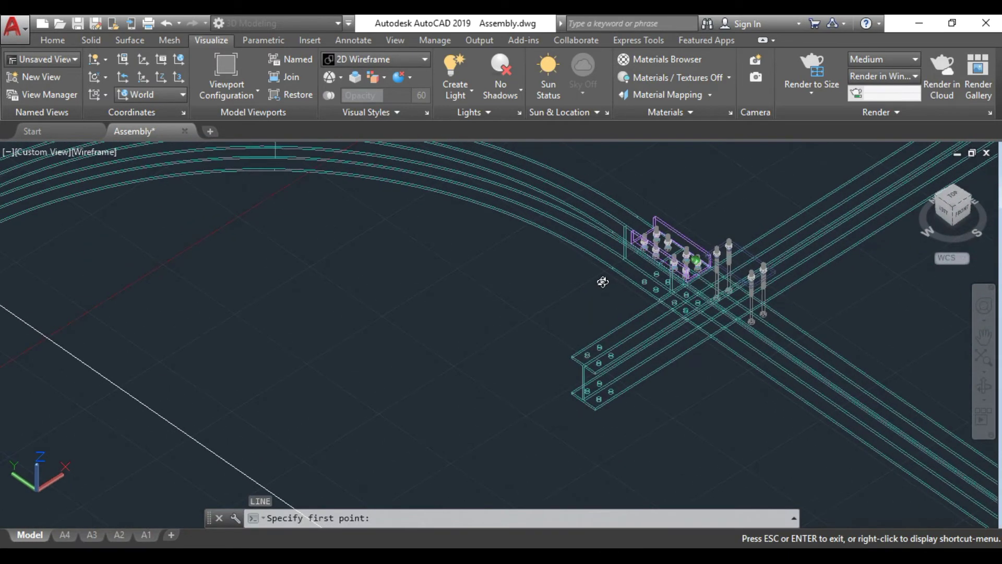
scroll(584, 272, up, 5)
scroll(589, 262, up, 4)
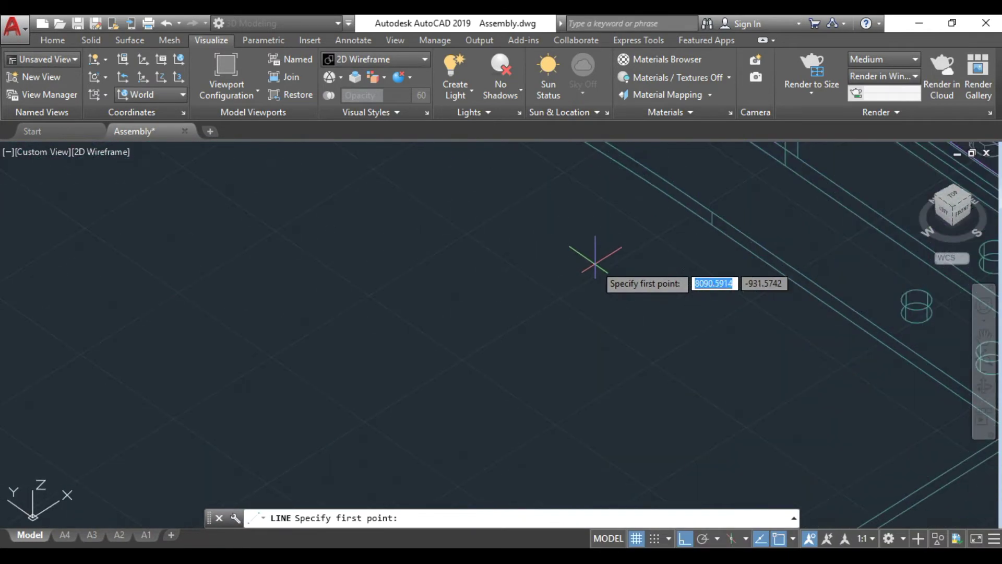
click(704, 212)
scroll(586, 262, down, 5)
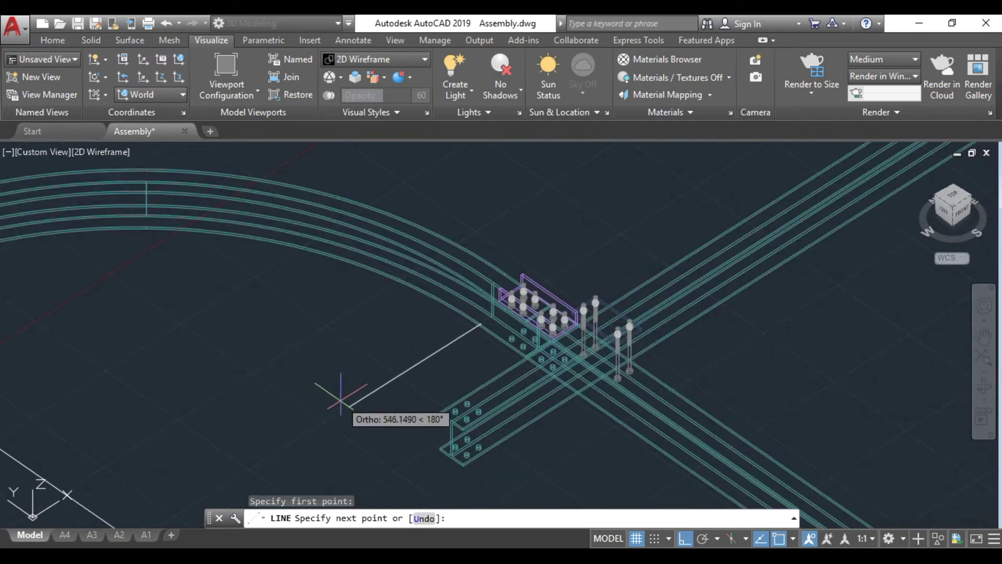
scroll(334, 391, up, 2)
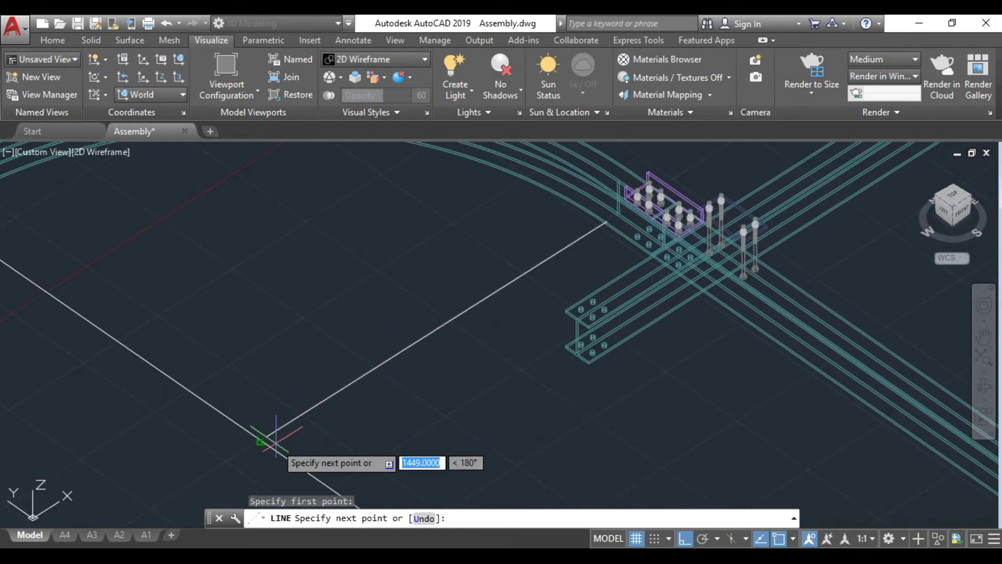
click(262, 438)
key(Escape)
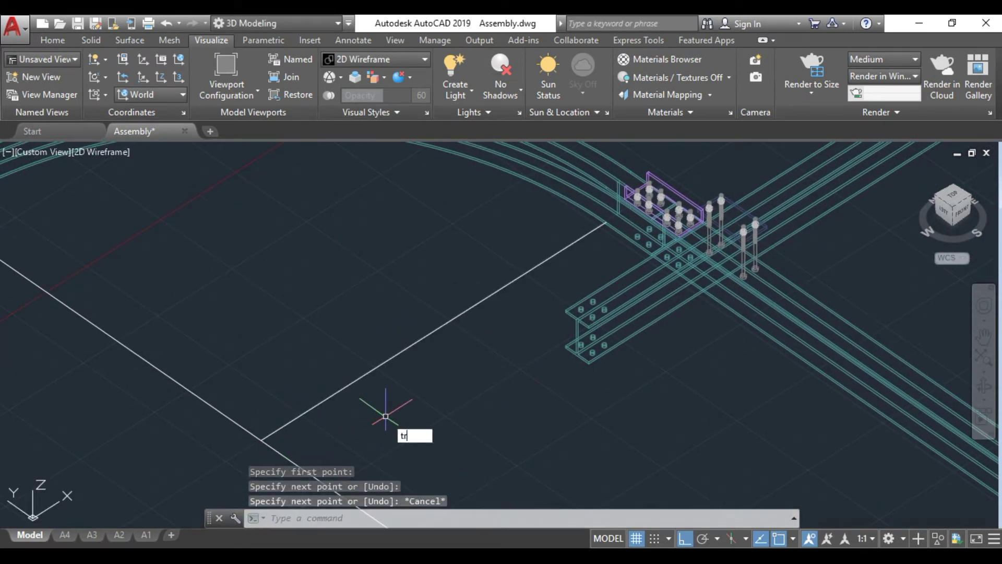
key(Return)
key(Return)
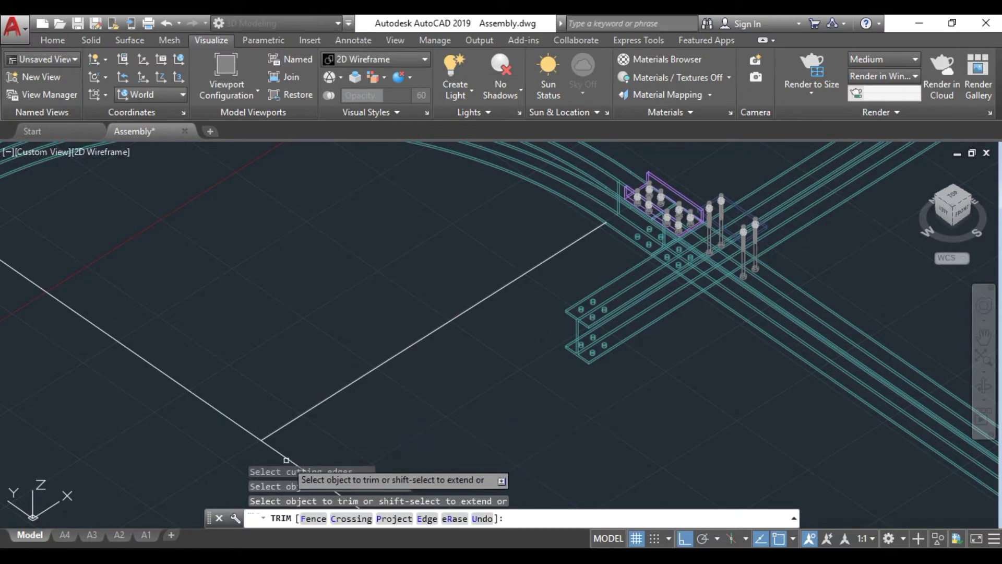
key(Escape)
Rotate the second construction line 30° about its lower end
scroll(313, 443, down, 2)
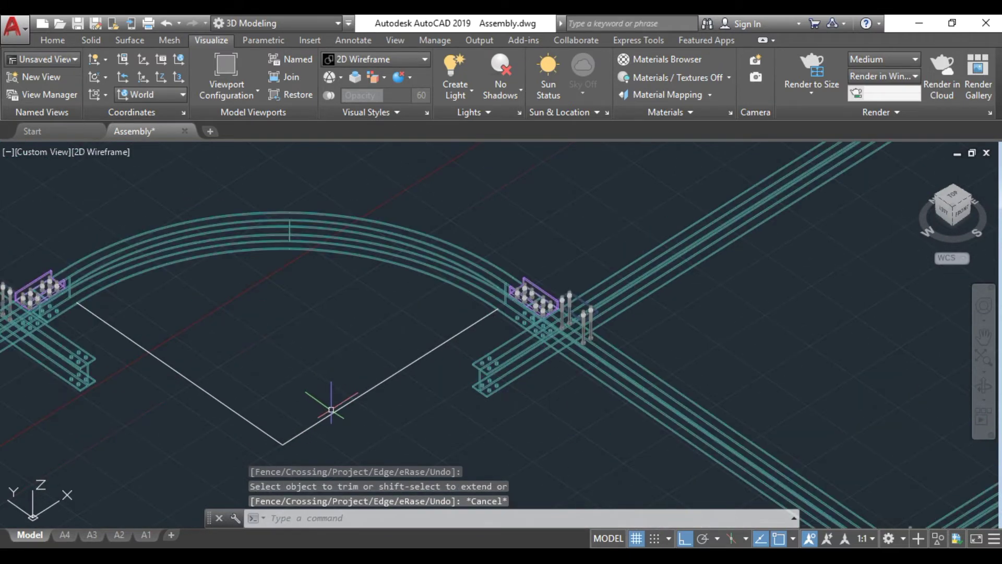
click(337, 411)
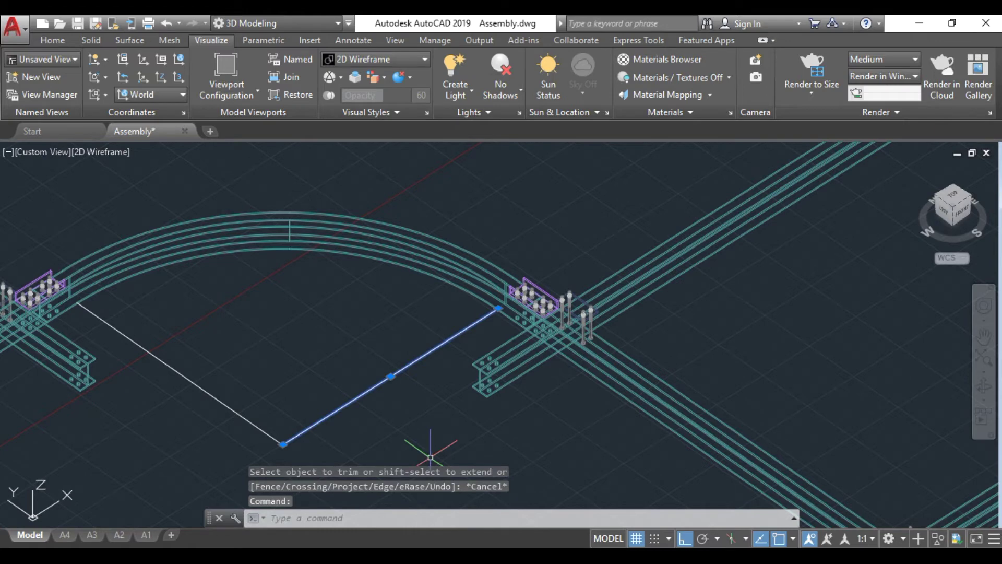
text(RO)
key(Return)
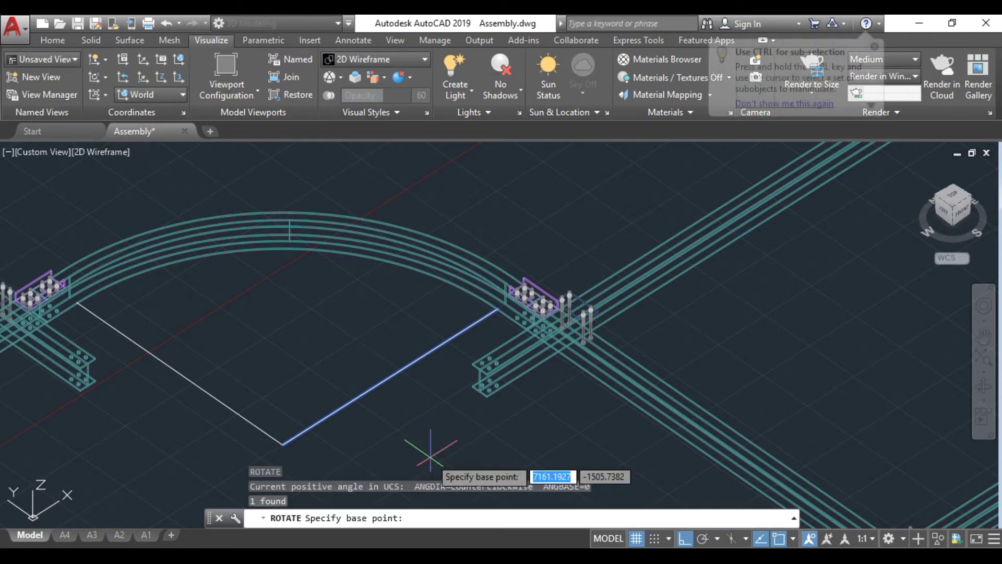
click(282, 445)
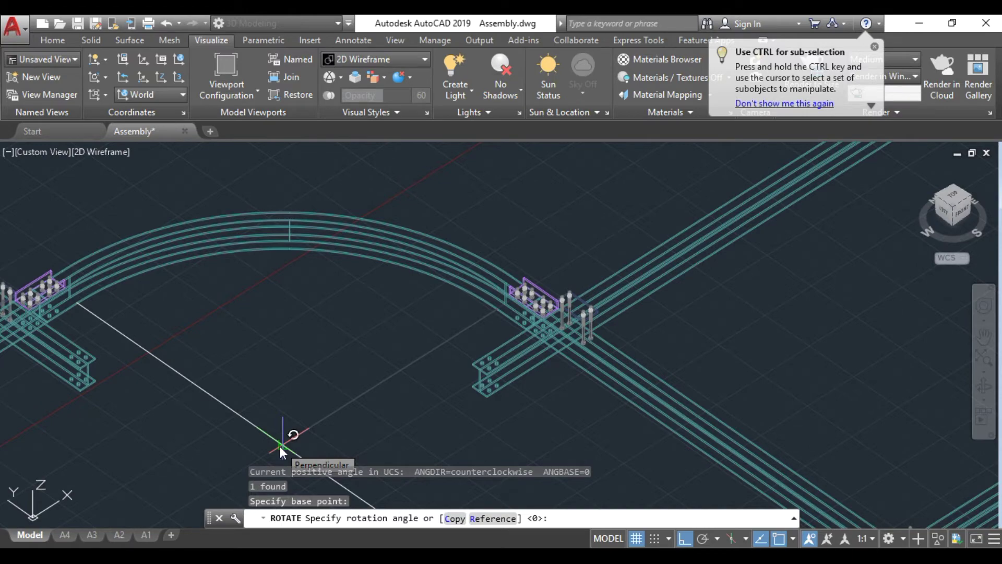
text(30)
key(Return)
scroll(366, 374, up, 2)
scroll(331, 380, up, 2)
scroll(318, 347, up, 2)
scroll(273, 323, up, 2)
scroll(261, 313, up, 2)
scroll(245, 277, up, 1)
scroll(269, 193, up, 1)
scroll(226, 370, down, 5)
scroll(220, 365, up, 1)
scroll(194, 361, up, 2)
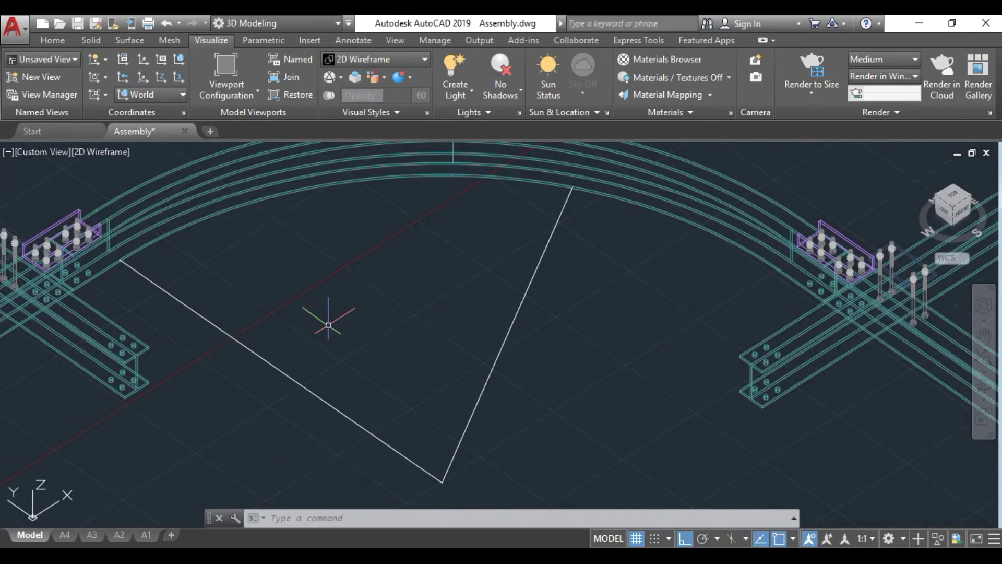
Draw a circle centred at the lines' intersection with radius reaching the curve end
key(Return)
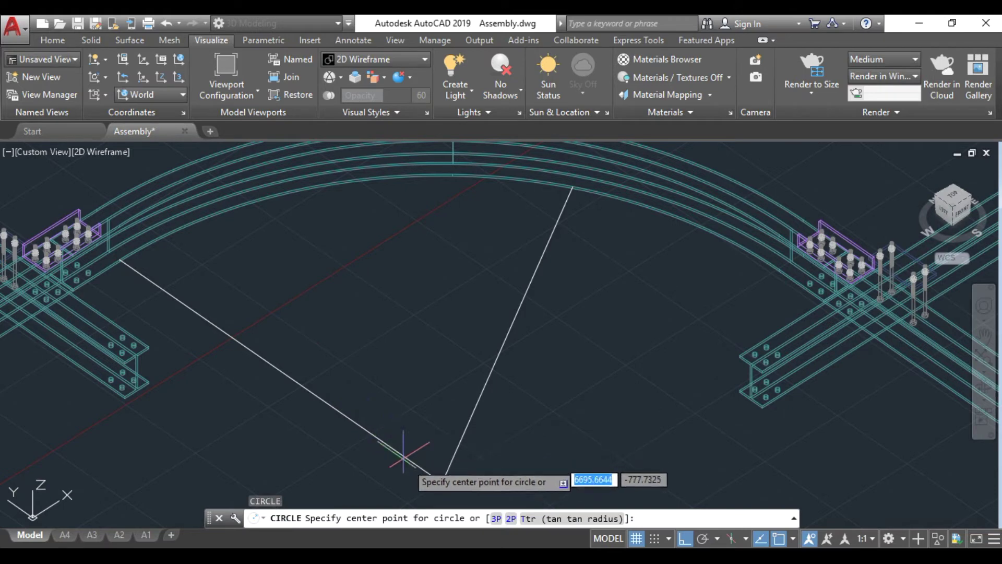
click(441, 483)
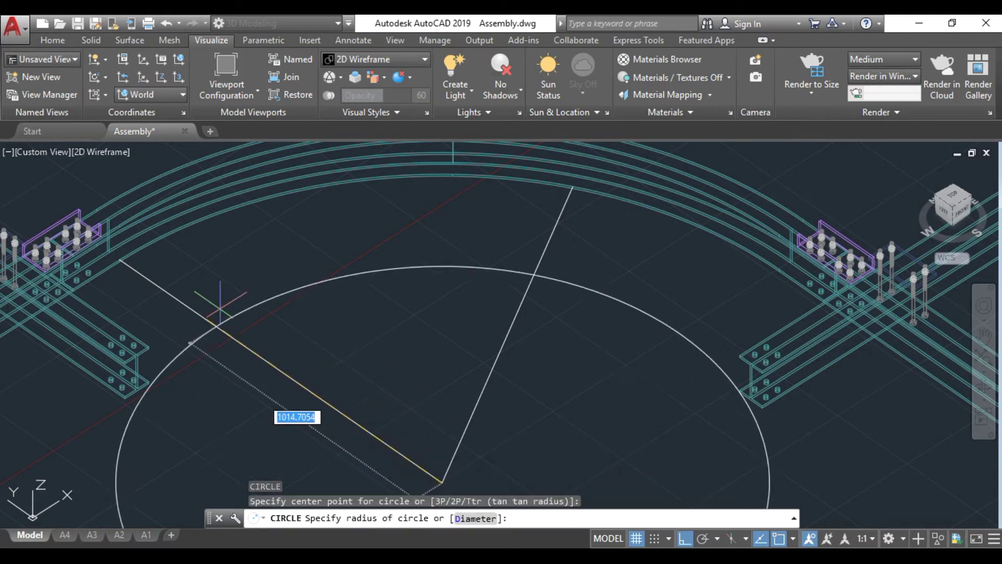
click(120, 259)
scroll(224, 287, down, 5)
key(Escape)
scroll(301, 352, up, 3)
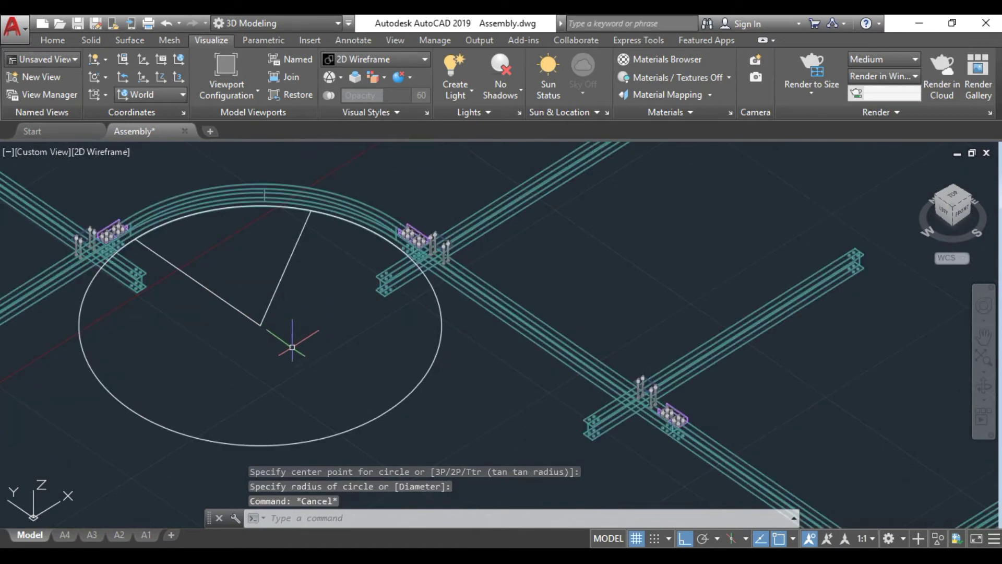
scroll(642, 397, up, 2)
scroll(574, 313, up, 3)
scroll(711, 297, up, 3)
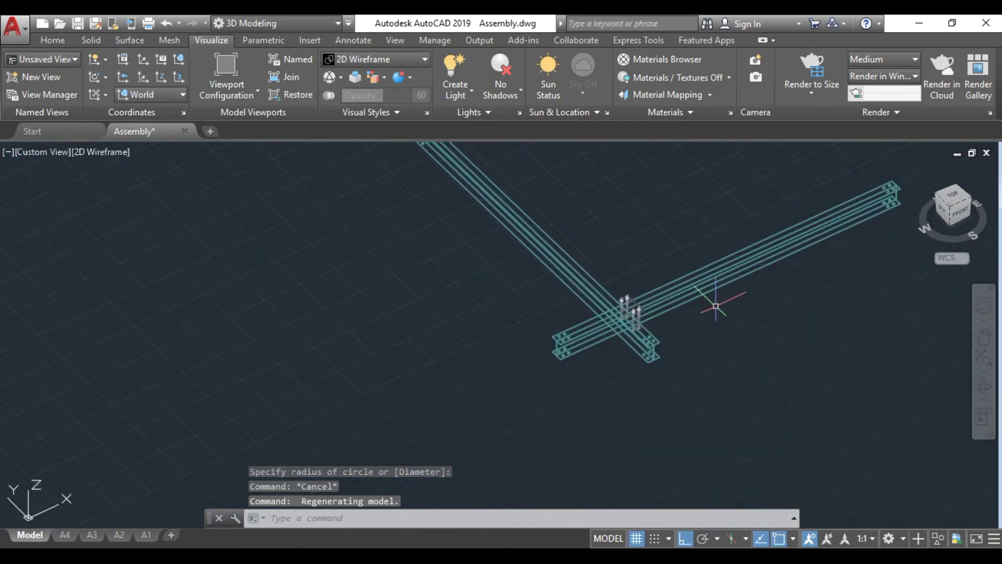
scroll(489, 447, up, 3)
scroll(470, 335, down, 2)
scroll(441, 366, down, 2)
scroll(441, 365, down, 1)
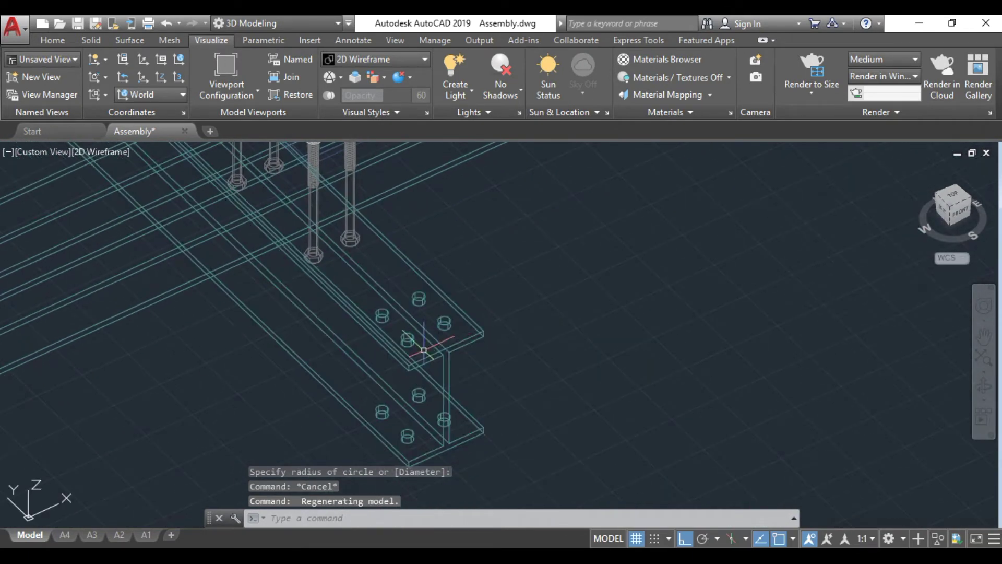
scroll(381, 323, down, 2)
scroll(381, 323, down, 2)
scroll(219, 273, down, 2)
scroll(371, 425, up, 1)
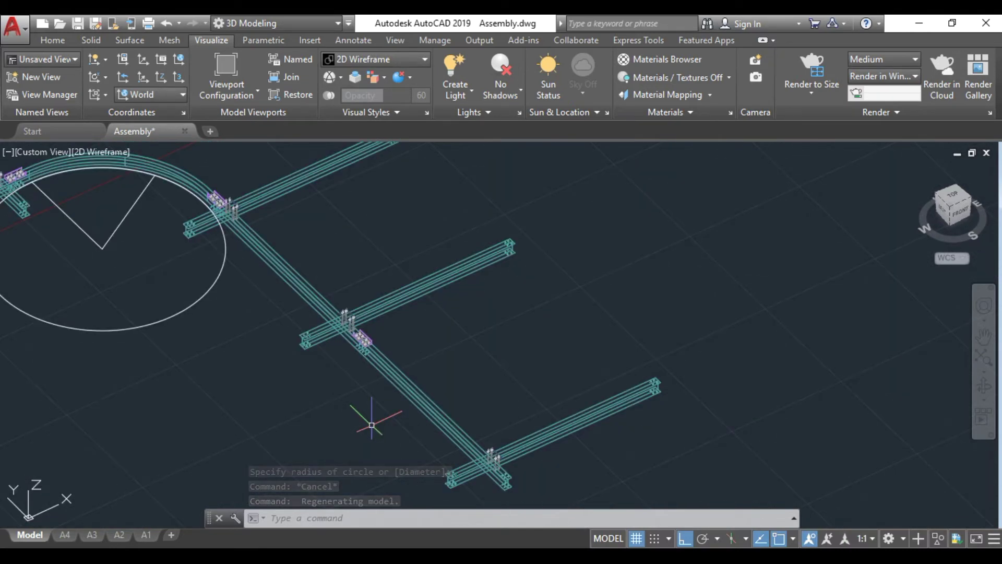
Offset the helper circle outward by 102 to create a second concentric circle
text(o)
key(Return)
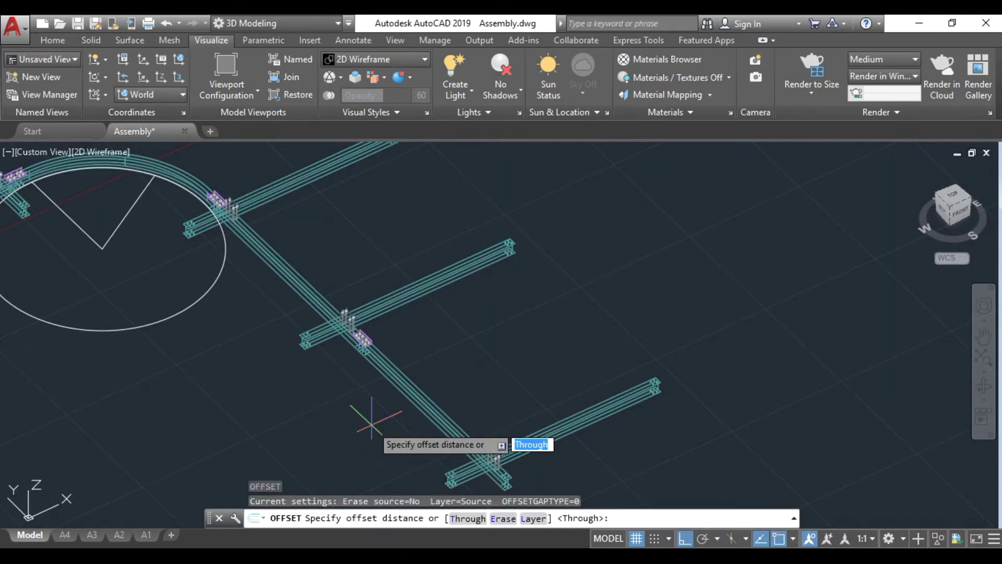
text(102)
key(Return)
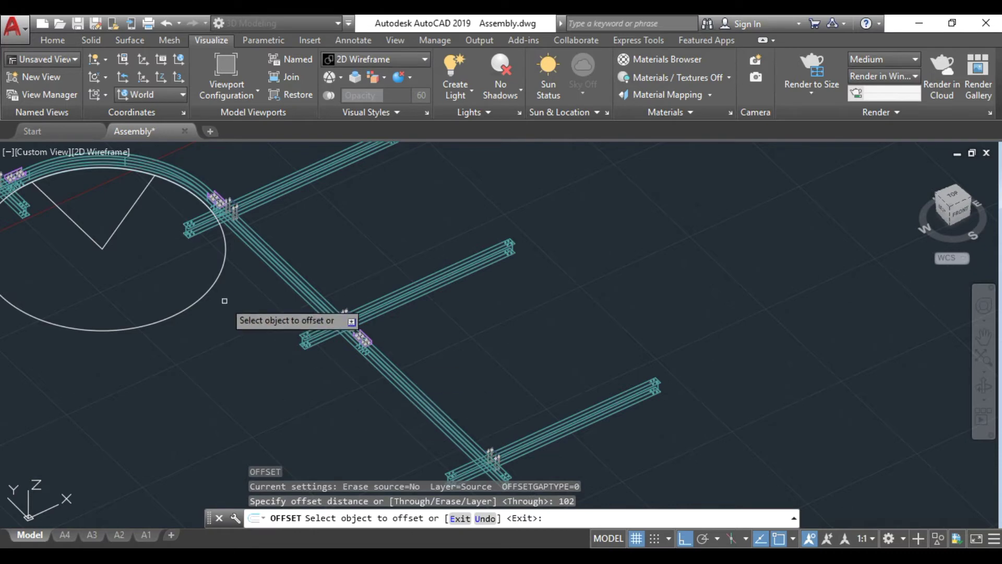
click(211, 285)
click(244, 307)
key(Escape)
Select the radial line and start lengthening it, then cancel
scroll(220, 303, up, 2)
scroll(220, 297, up, 2)
scroll(209, 287, up, 2)
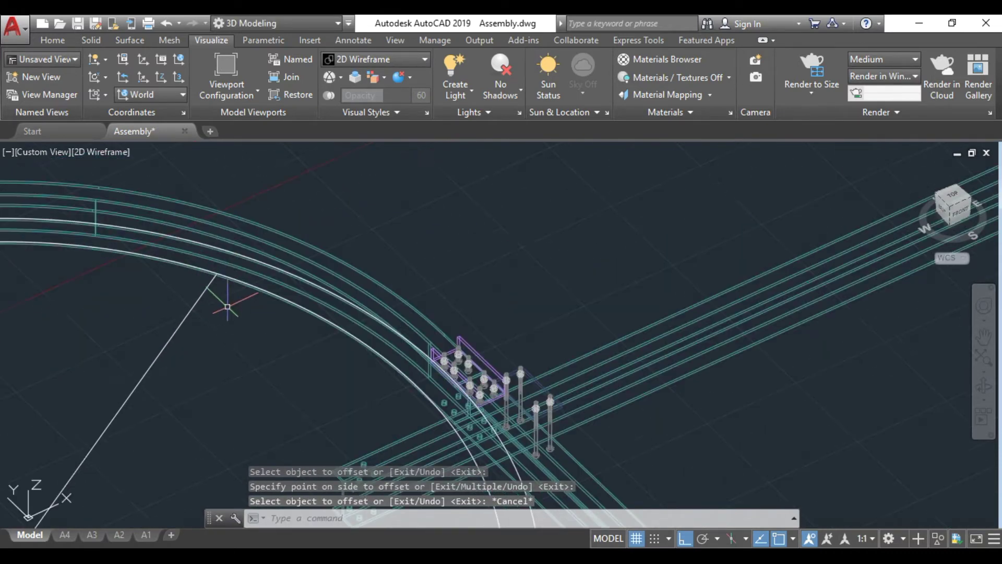
click(216, 276)
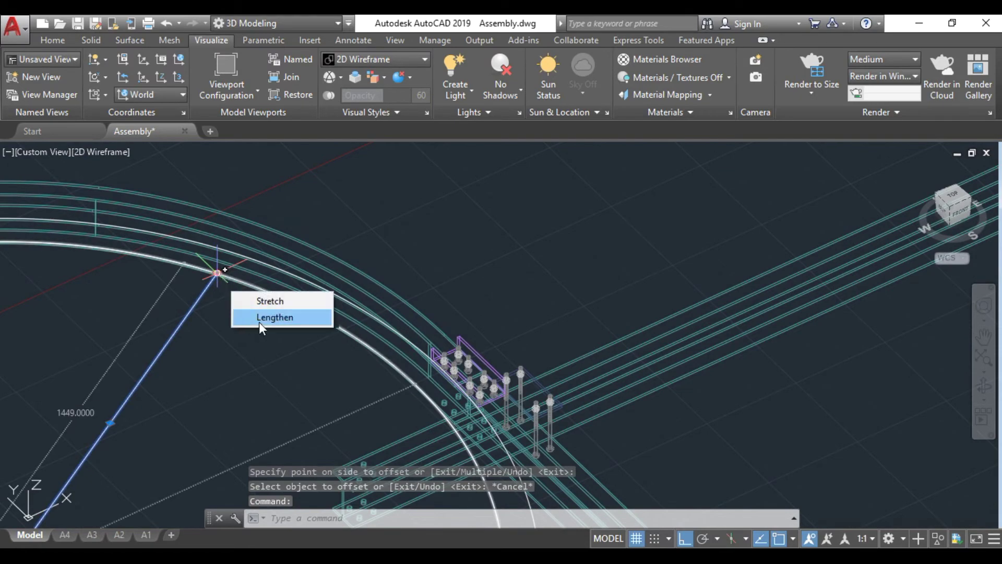
mouse_move(217, 272)
click(258, 322)
key(Escape)
scroll(353, 231, down, 3)
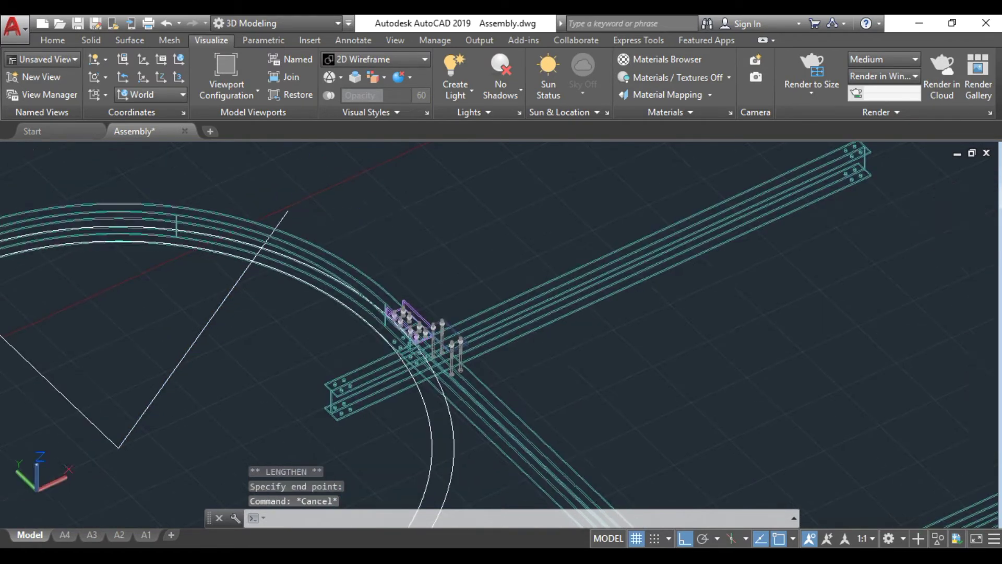
shift+middle_drag(353, 230, 275, 210)
Trim the radial line back against the two helper circles
click(415, 484)
click(349, 448)
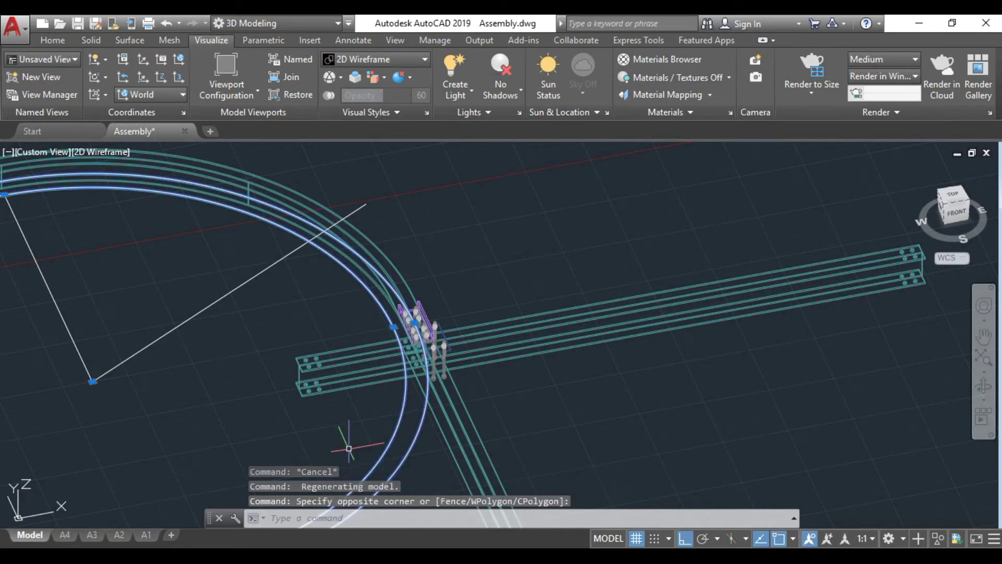
text(tr)
key(Return)
click(188, 323)
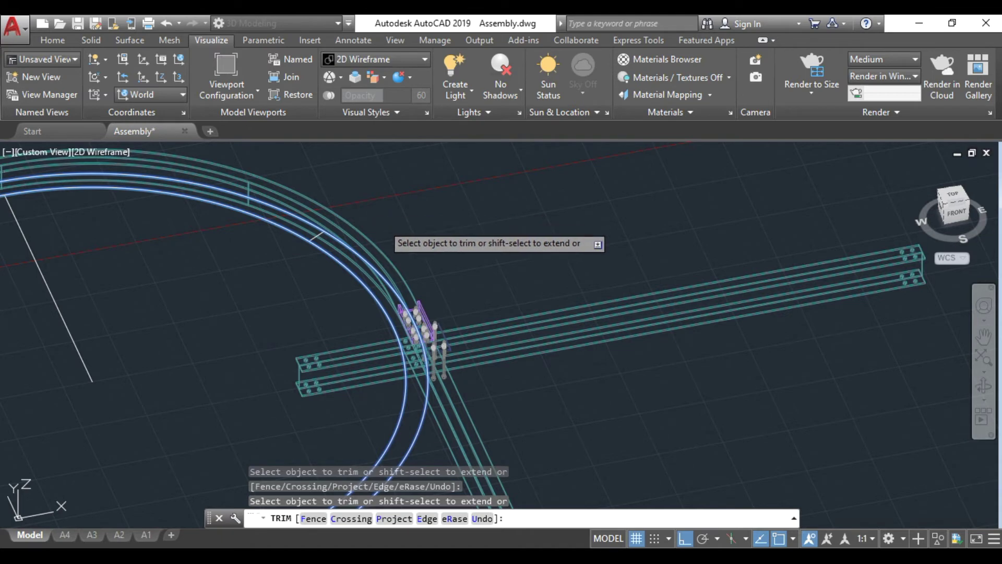
key(Escape)
Select both concentric helper circles and delete them
scroll(304, 240, up, 3)
scroll(304, 240, down, 2)
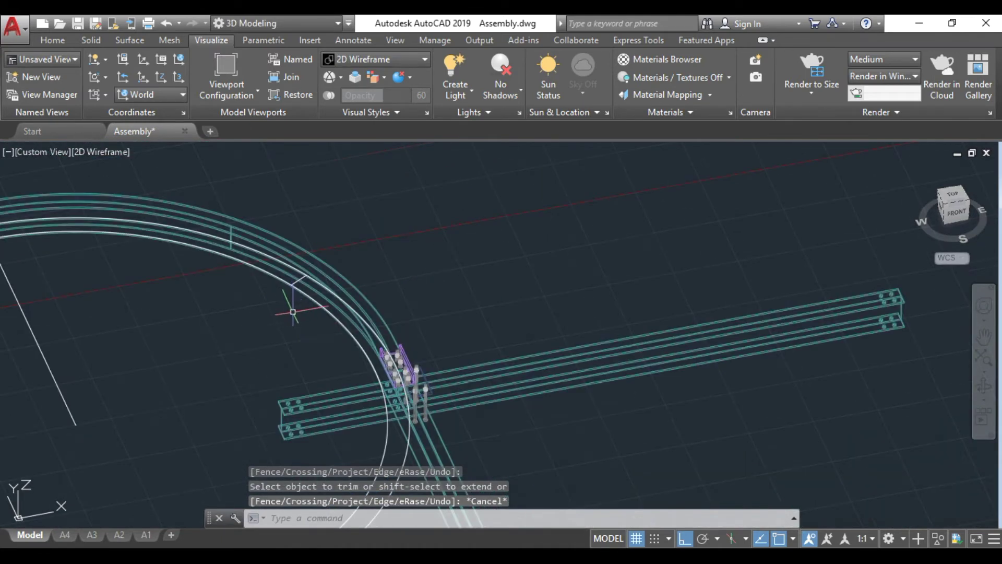
scroll(292, 314, down, 2)
click(380, 396)
click(291, 349)
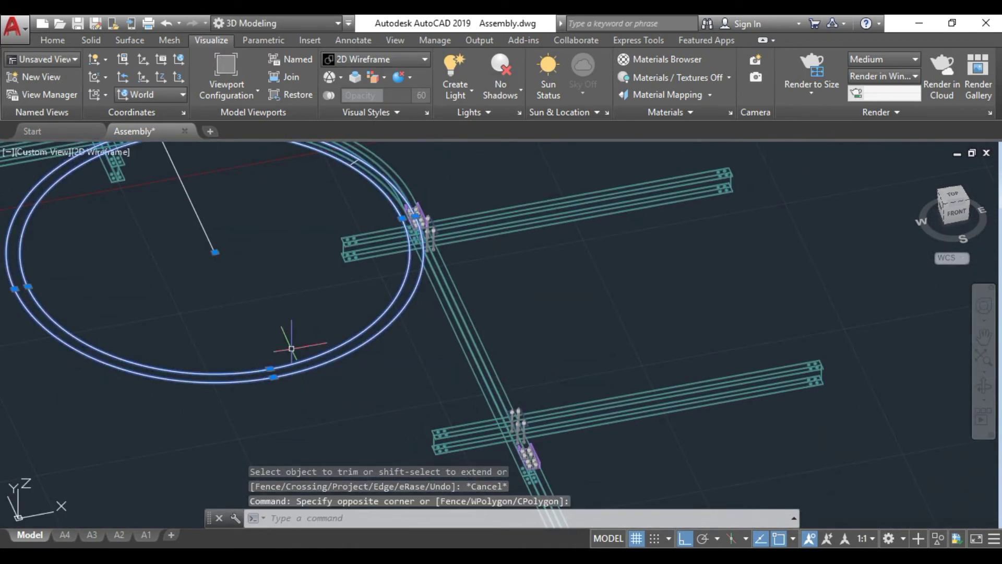
key(Delete)
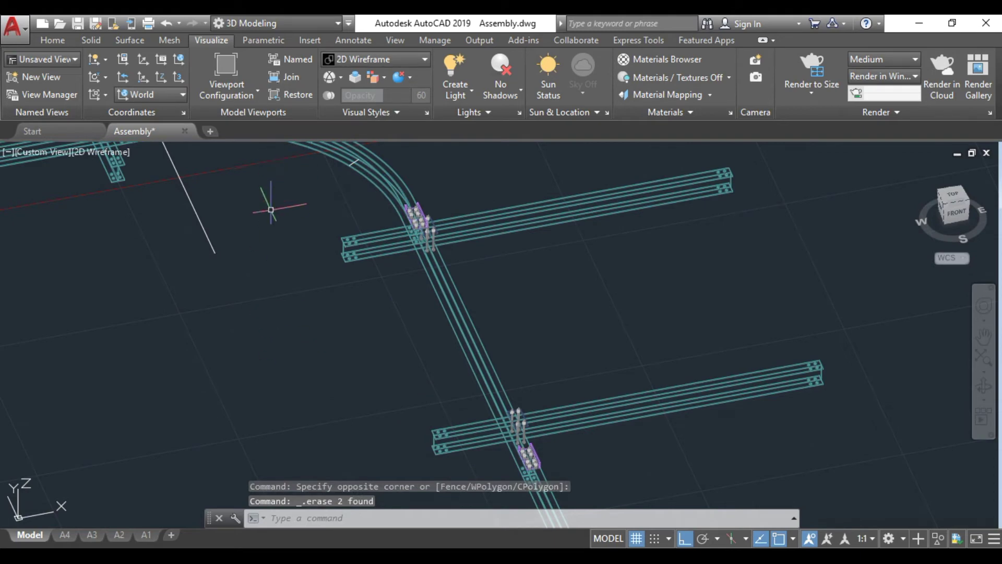
middle_drag(271, 209, 357, 405)
scroll(179, 346, up, 2)
mouse_move(179, 346)
middle_down()
mouse_move(518, 308)
mouse_move(595, 269)
middle_up()
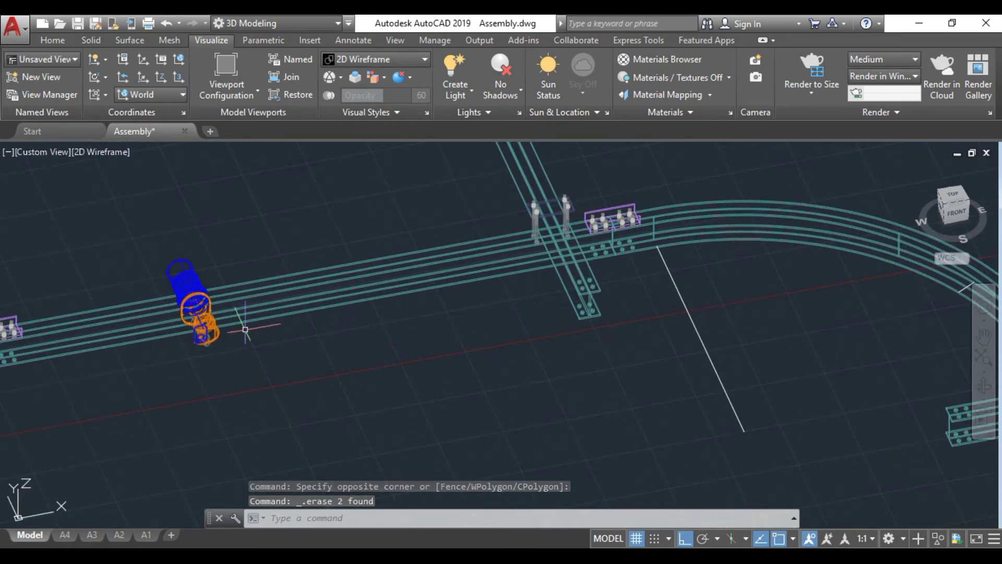
In Top view, copy the gondola hoist to the right
click(958, 197)
scroll(422, 219, up, 5)
scroll(408, 211, up, 2)
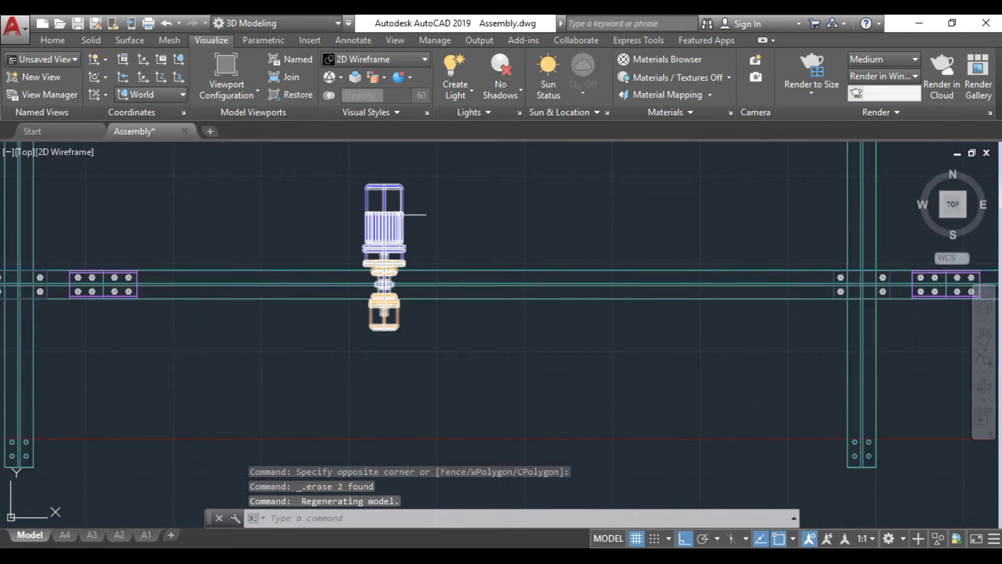
click(395, 217)
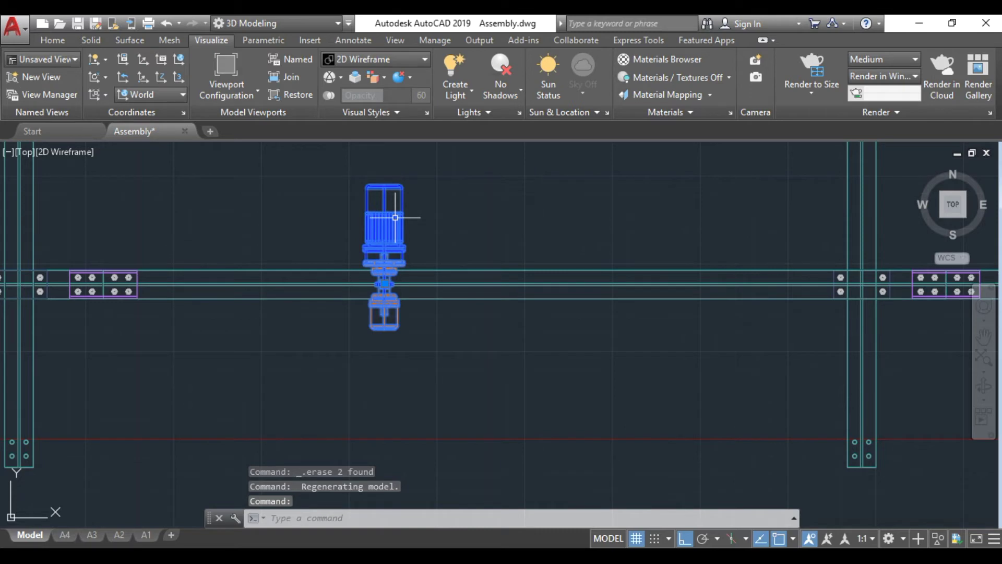
text(co)
key(Return)
click(409, 393)
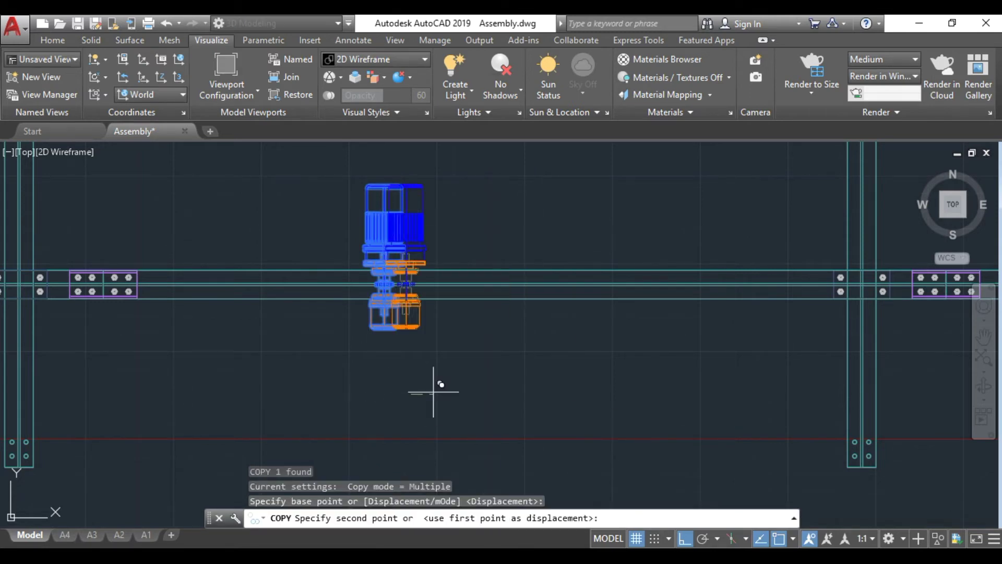
click(712, 386)
key(Escape)
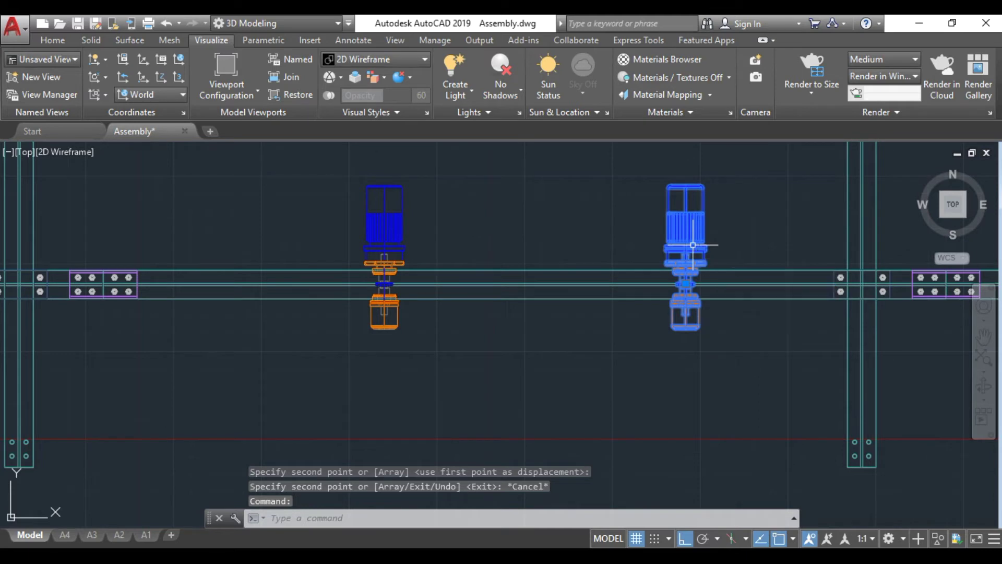
Rotate the copied hoist by -60 degrees about a point on it
key(Return)
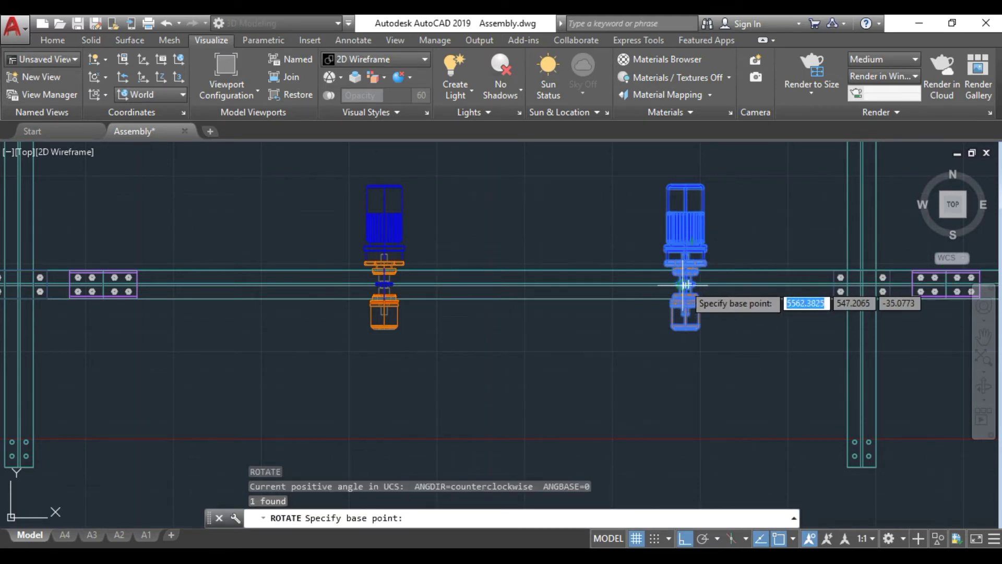
click(686, 285)
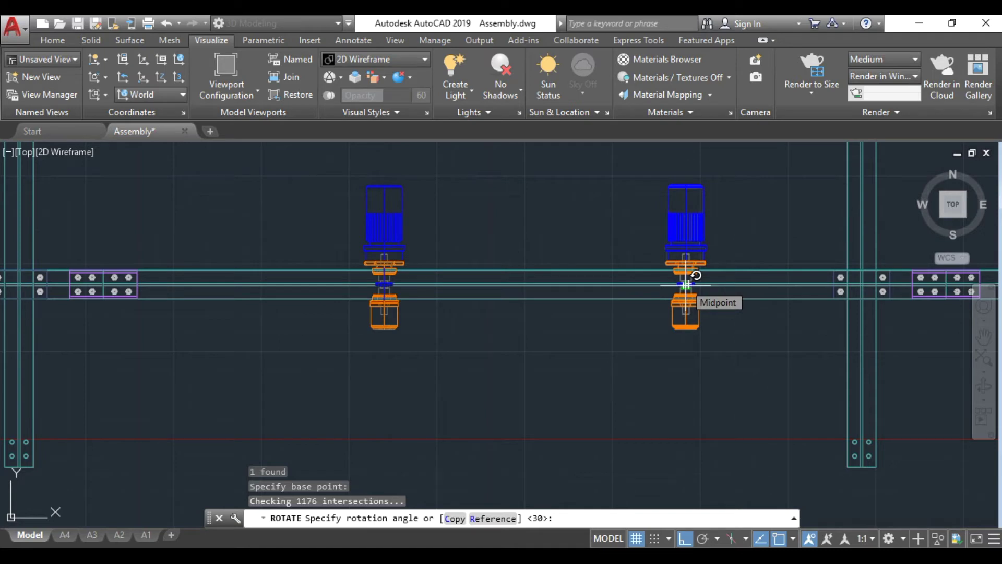
text(-60)
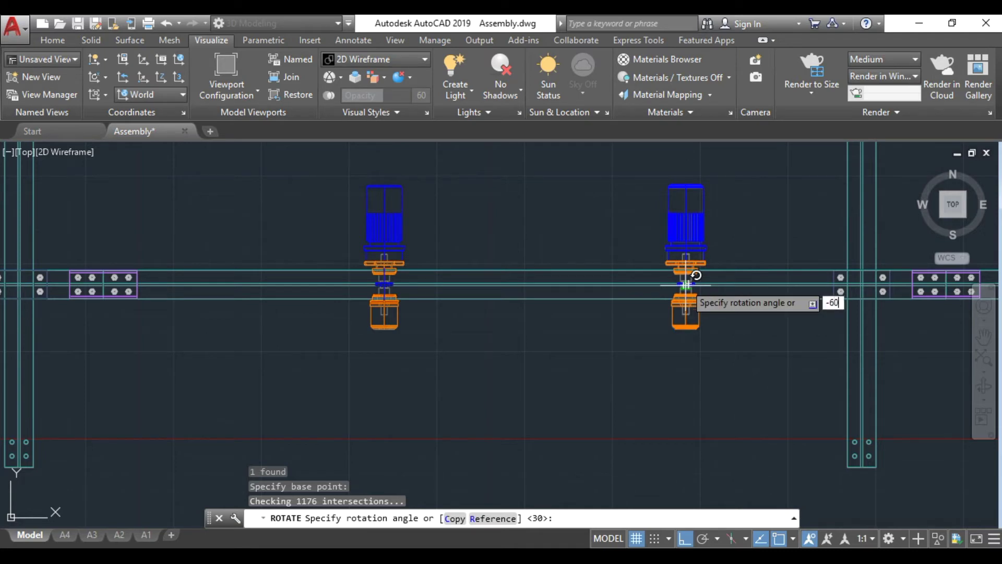
key(Return)
key(Escape)
scroll(669, 306, up, 3)
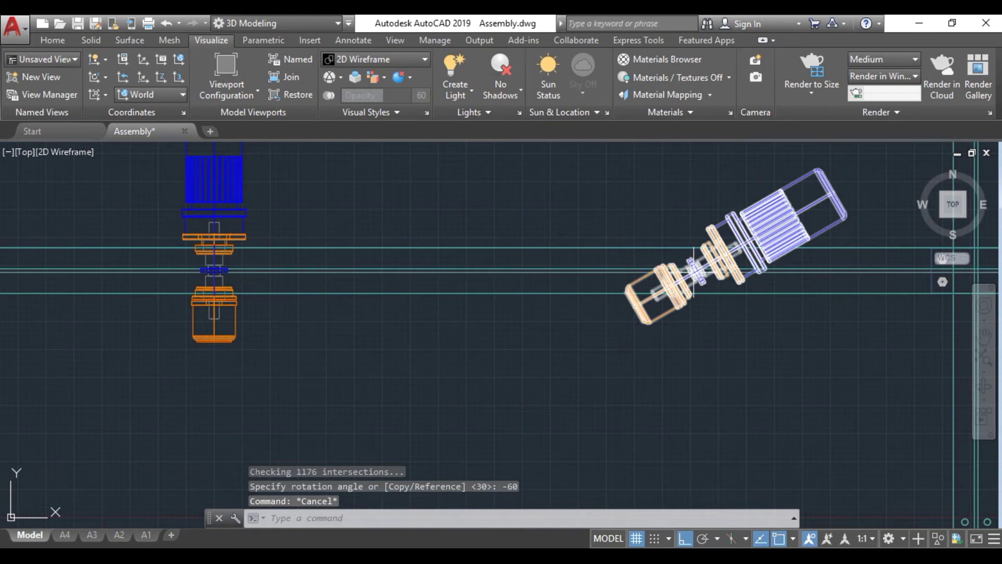
Start moving the rotated hoist, picking its base point from a front view
click(693, 271)
shift+middle_drag(694, 271, 711, 248)
scroll(711, 248, up, 1)
scroll(678, 339, up, 3)
text(m)
key(Return)
scroll(642, 358, up, 3)
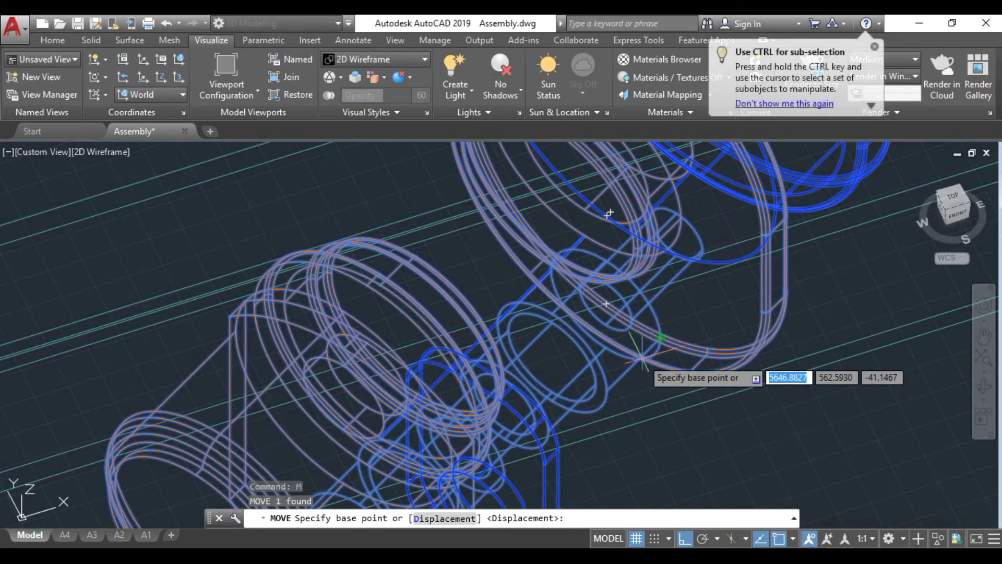
shift+middle_drag(642, 357, 491, 328)
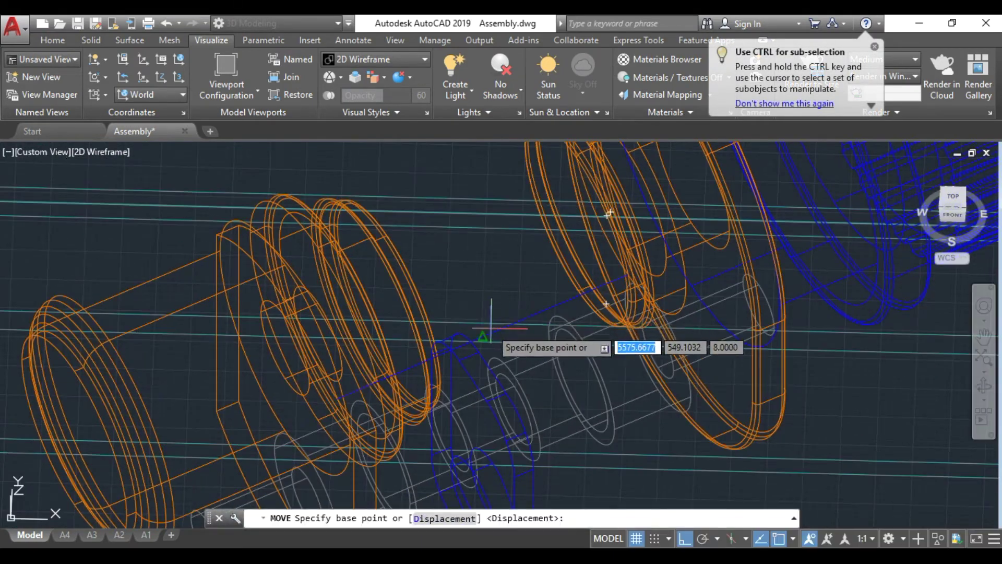
click(484, 340)
Line up with the track curve and leave the hoist parked near the curved beam
scroll(586, 343, down, 5)
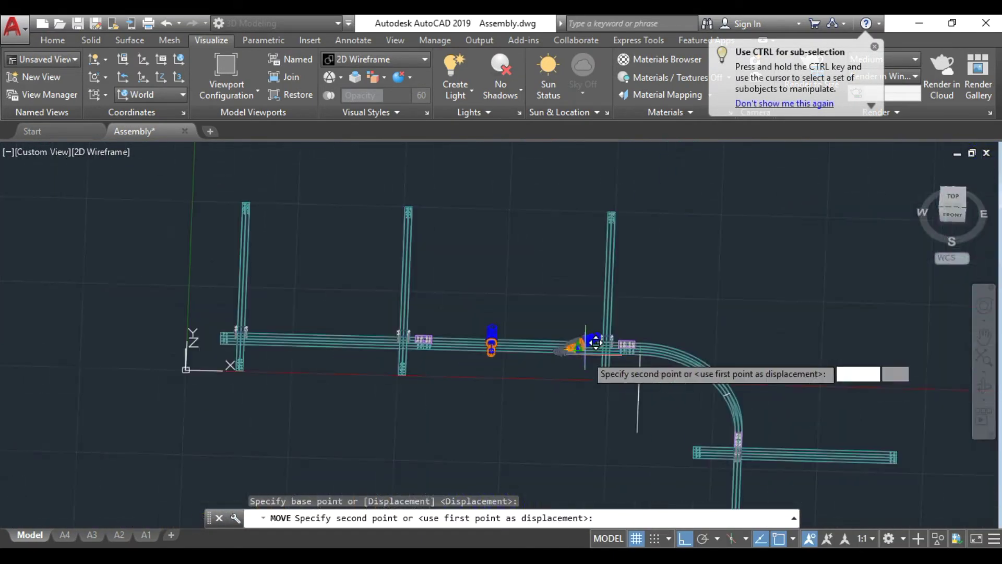
scroll(612, 251, up, 5)
scroll(600, 297, up, 2)
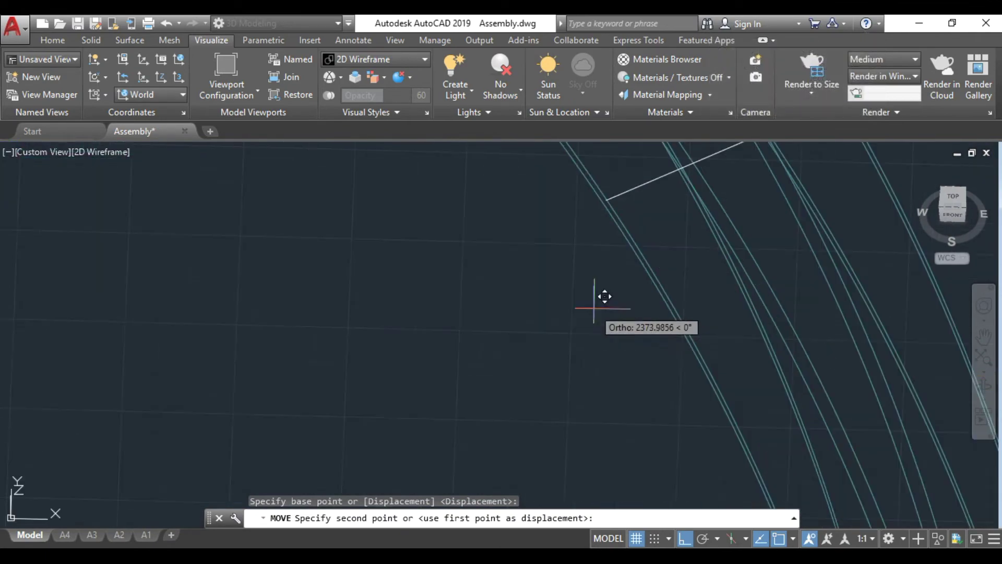
shift+middle_drag(576, 358, 586, 347)
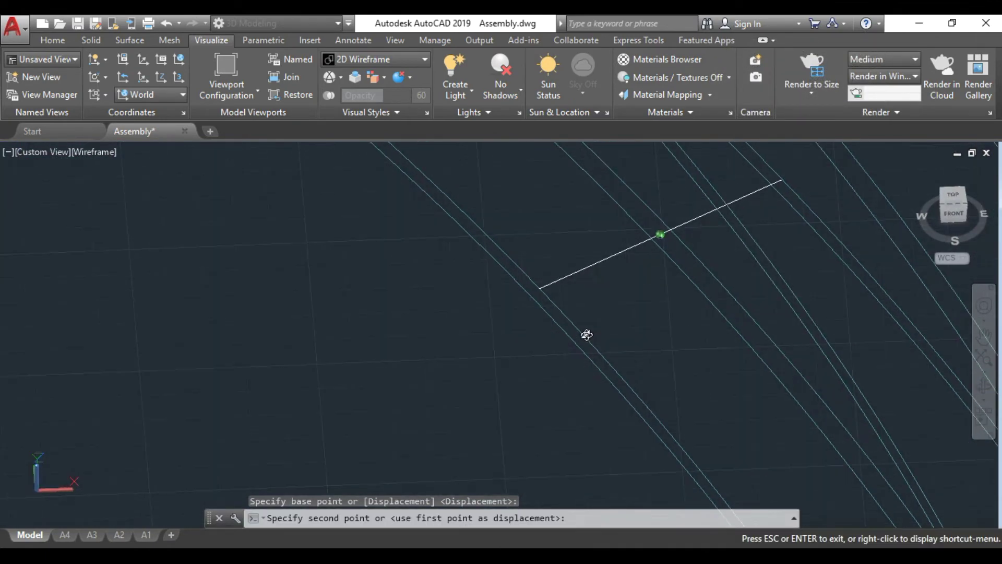
scroll(664, 219, down, 3)
scroll(574, 271, down, 2)
key(Escape)
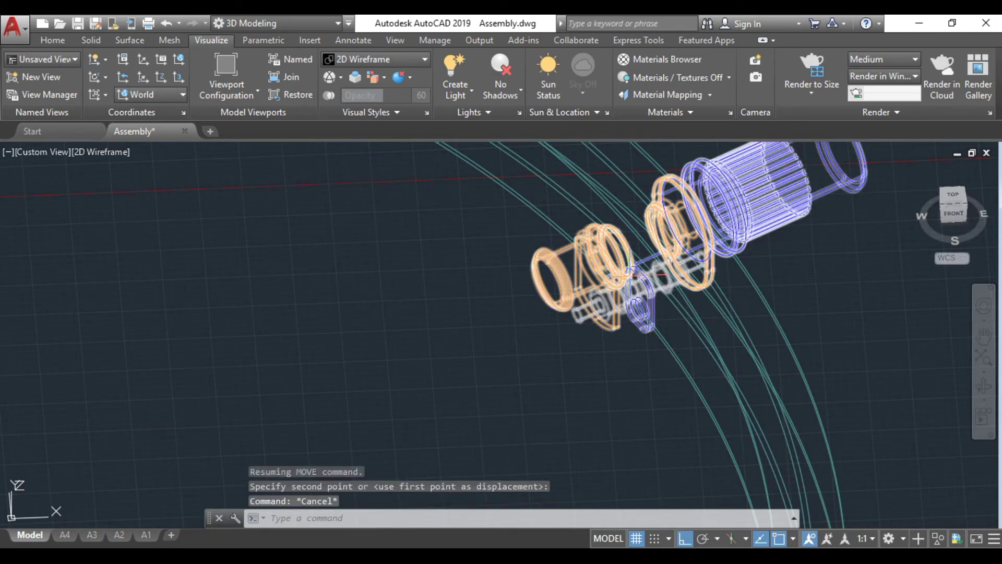
key(Escape)
scroll(469, 313, down, 4)
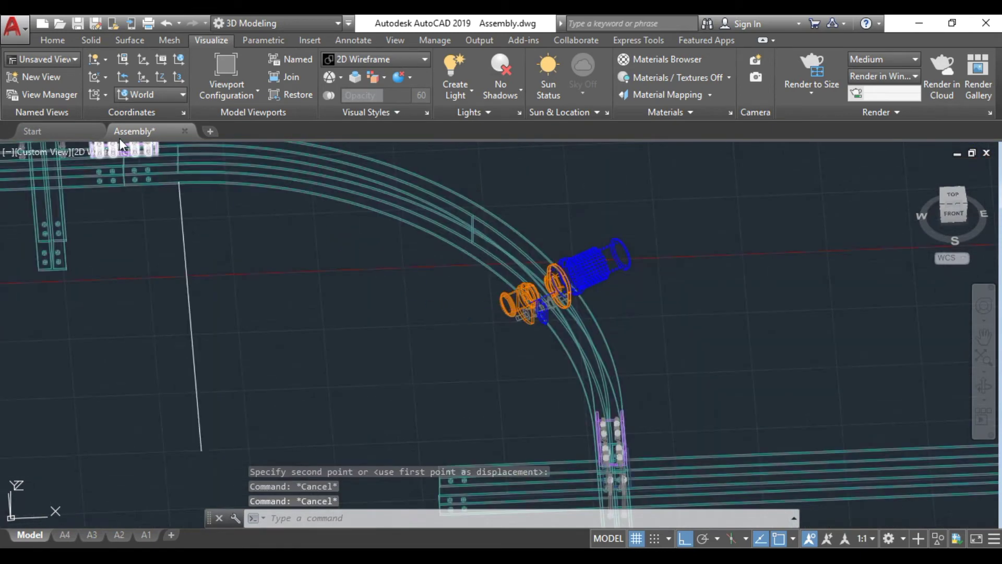
scroll(148, 217, down, 3)
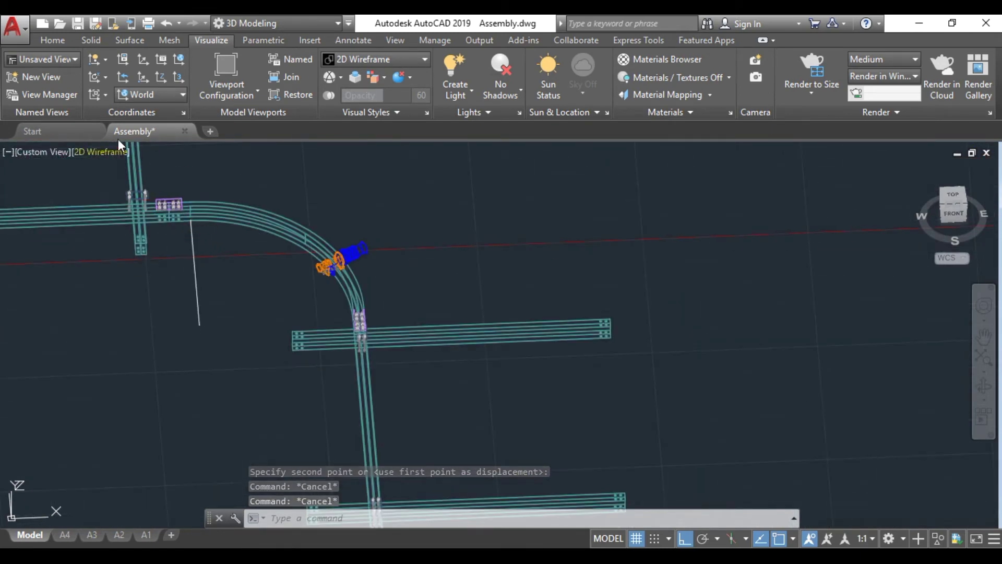
click(107, 152)
Switch the viewport to the Realistic visual style and orbit around the hoist
click(151, 231)
scroll(329, 242, up, 4)
scroll(261, 219, up, 4)
scroll(235, 209, up, 3)
mouse_move(230, 219)
shift+middle_down()
mouse_move(218, 202)
mouse_move(167, 186)
shift+middle_up()
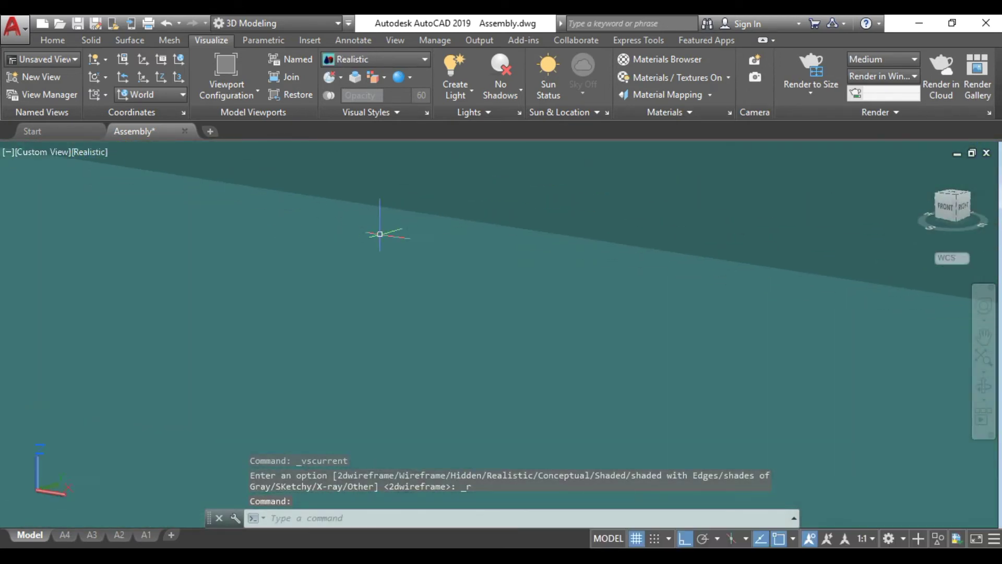
scroll(453, 174, down, 2)
scroll(453, 174, down, 2)
Inspect the bolted vertical beam and track curve, then select the straight-beam hoist
mouse_move(453, 174)
shift+middle_down()
mouse_move(540, 195)
mouse_move(334, 198)
mouse_move(436, 264)
mouse_move(415, 301)
mouse_move(420, 351)
mouse_move(391, 306)
shift+middle_up()
scroll(358, 190, down, 2)
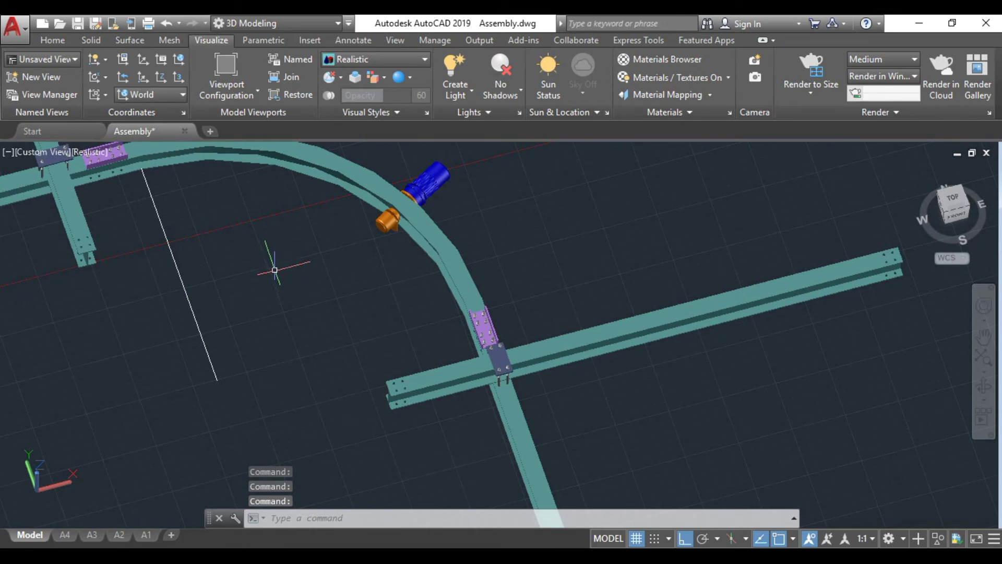
middle_drag(275, 270, 490, 333)
middle_drag(70, 376, 250, 313)
scroll(251, 313, down, 2)
scroll(232, 305, up, 2)
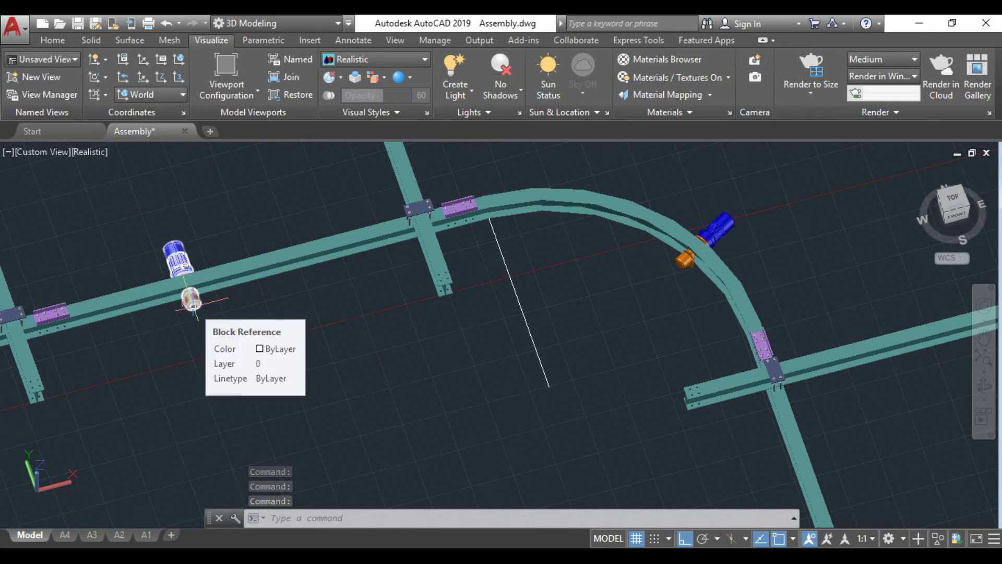
click(192, 304)
text(co)
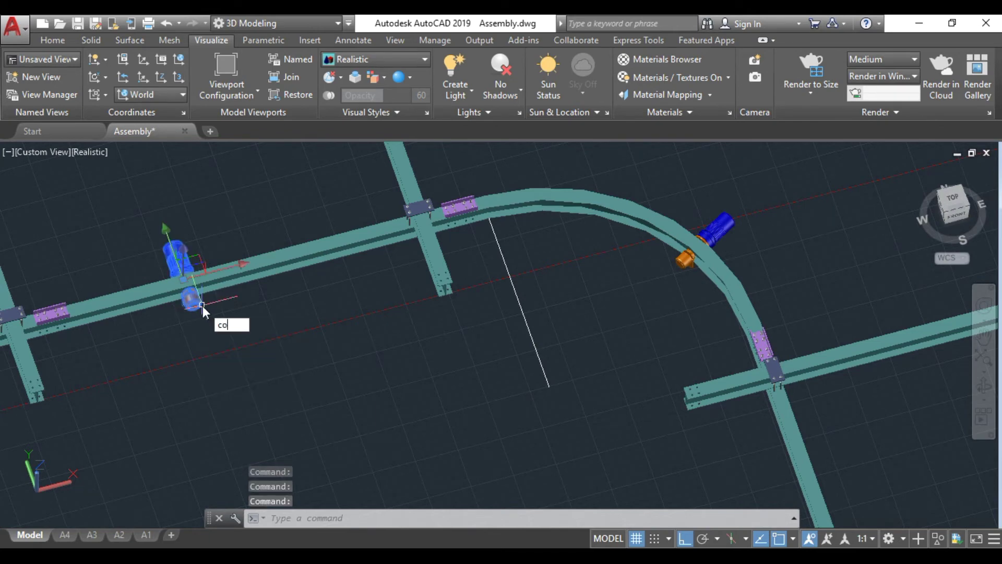
Copy the hoist using the midpoint of its lower edge as the base point
key(Return)
scroll(292, 292, up, 4)
middle_drag(152, 292, 404, 461)
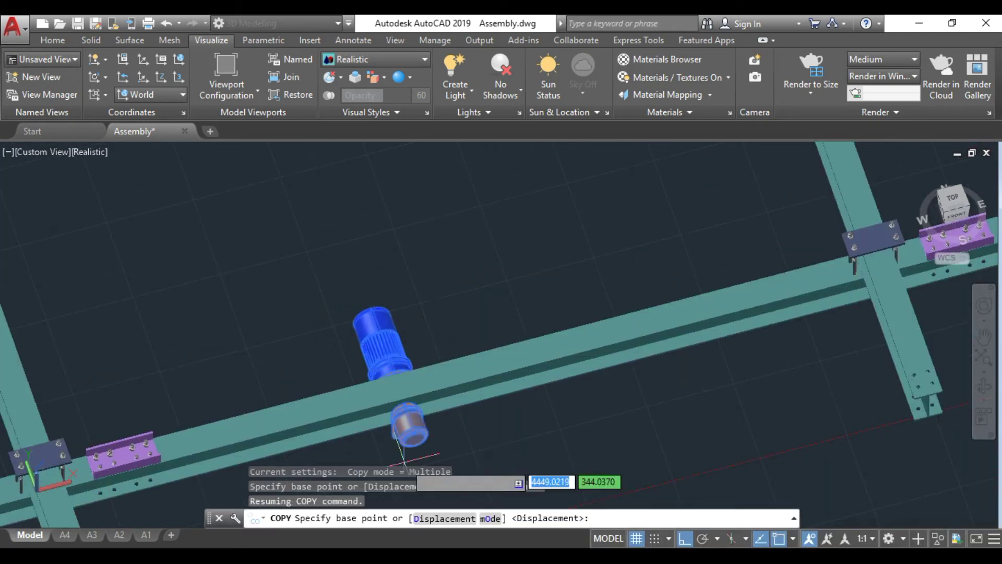
scroll(405, 462, up, 2)
shift+middle_drag(474, 347, 427, 320)
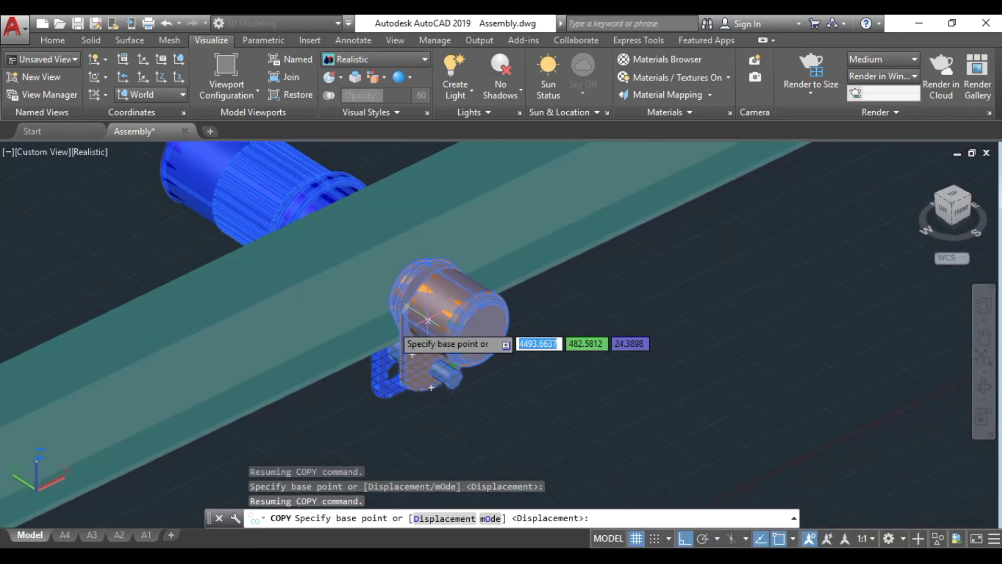
scroll(402, 312, up, 2)
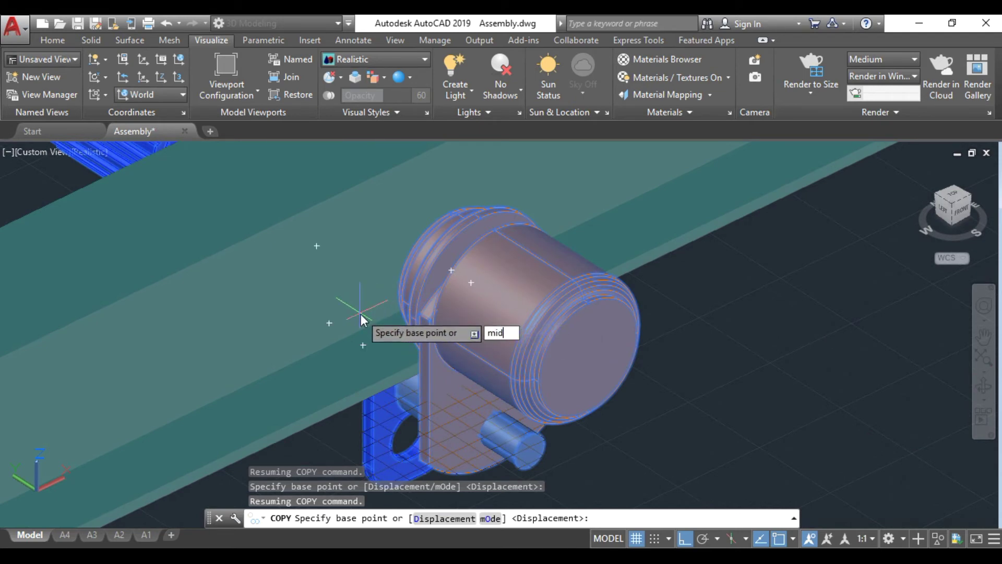
text(mid)
key(Return)
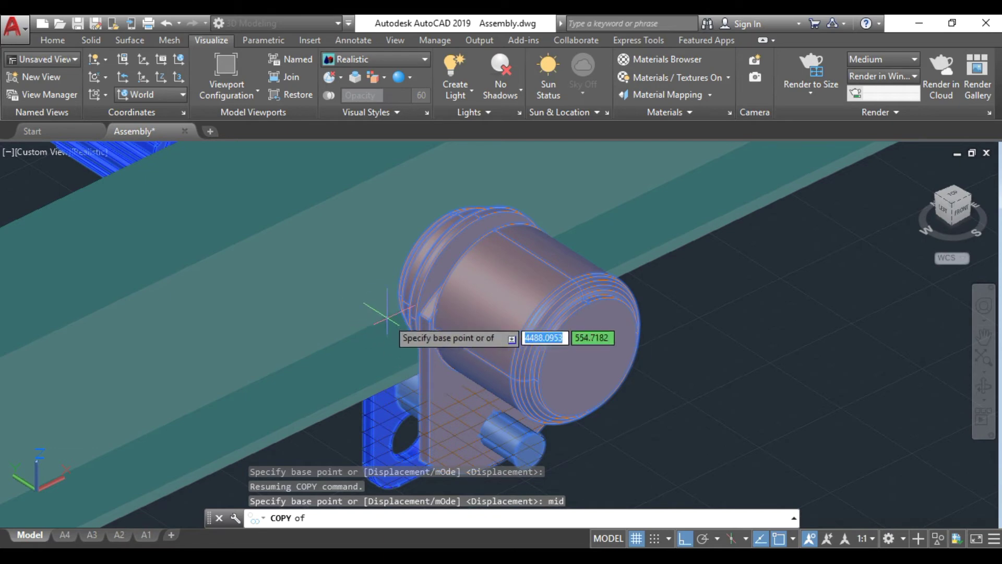
shift+middle_drag(385, 314, 395, 299)
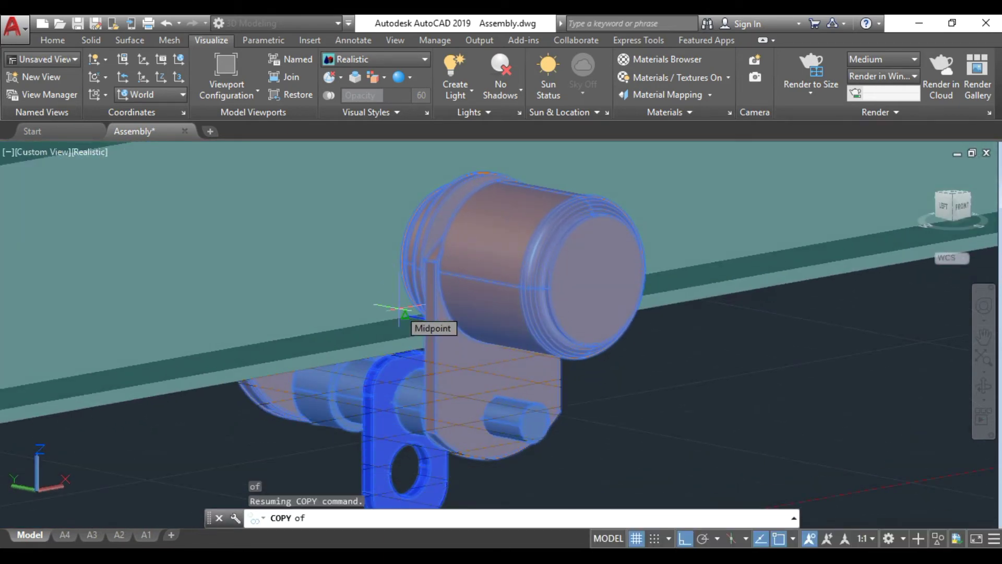
click(407, 301)
Place the hoist copy in open space below the track
scroll(397, 307, down, 3)
scroll(291, 314, down, 4)
scroll(223, 336, down, 3)
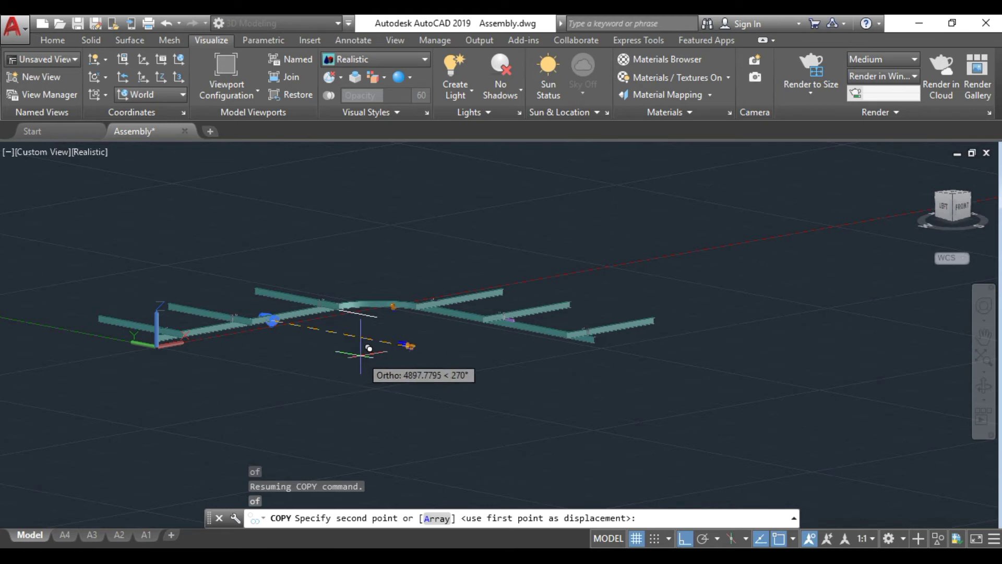
click(342, 343)
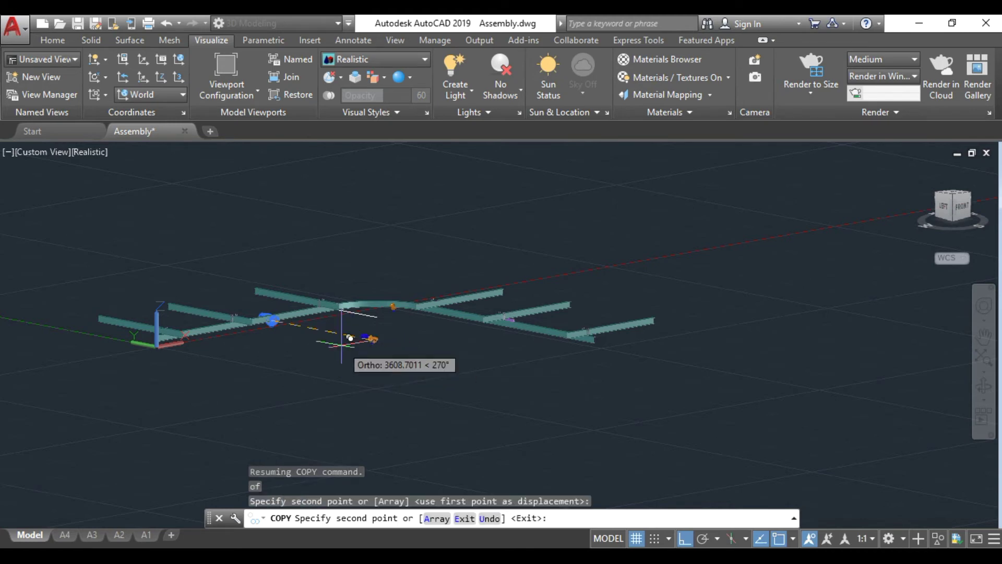
key(Escape)
View the whole curved track from above and select the new hoist copy
shift+middle_drag(393, 351, 385, 416)
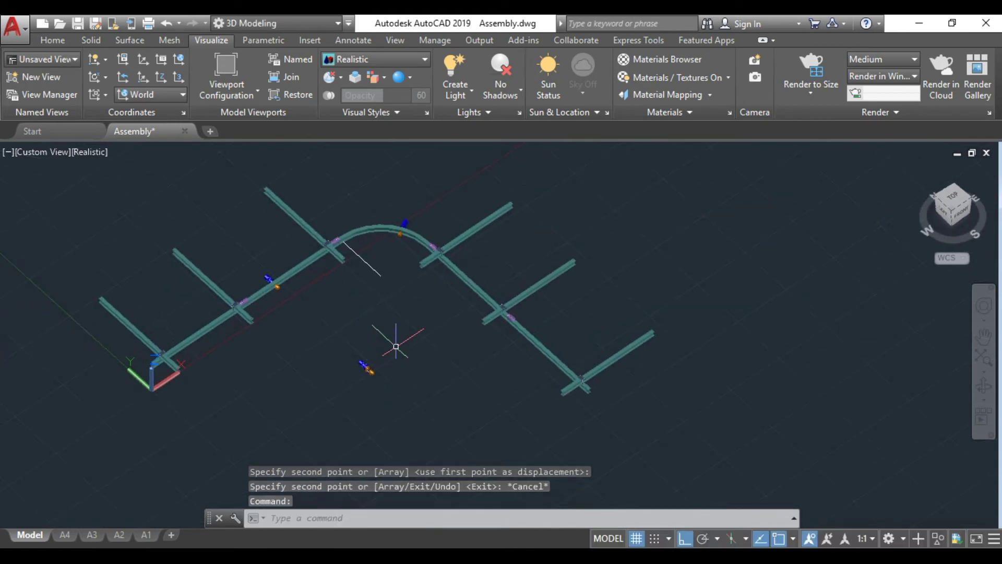
scroll(350, 386, up, 2)
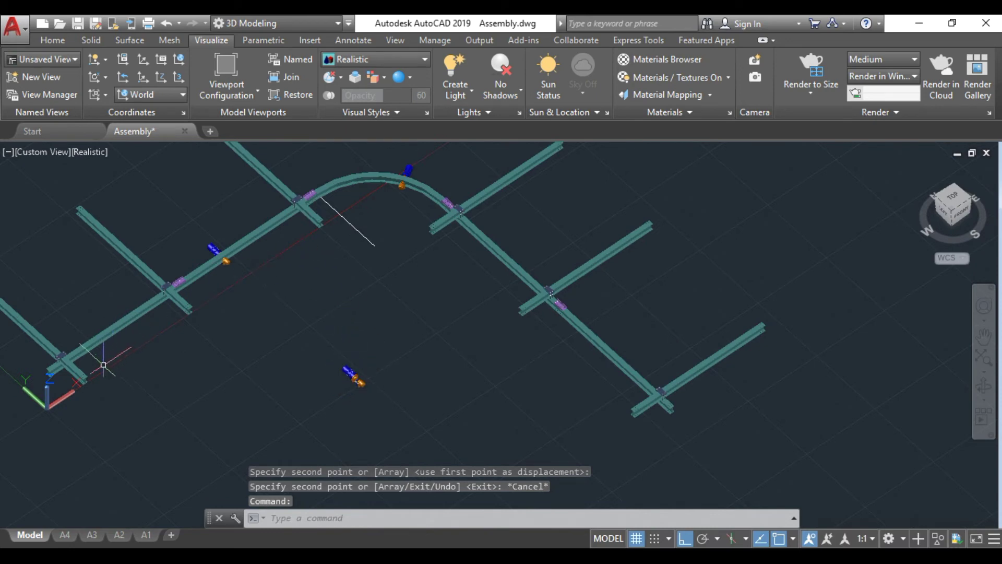
scroll(103, 365, up, 2)
middle_drag(308, 203, 310, 292)
scroll(398, 298, up, 2)
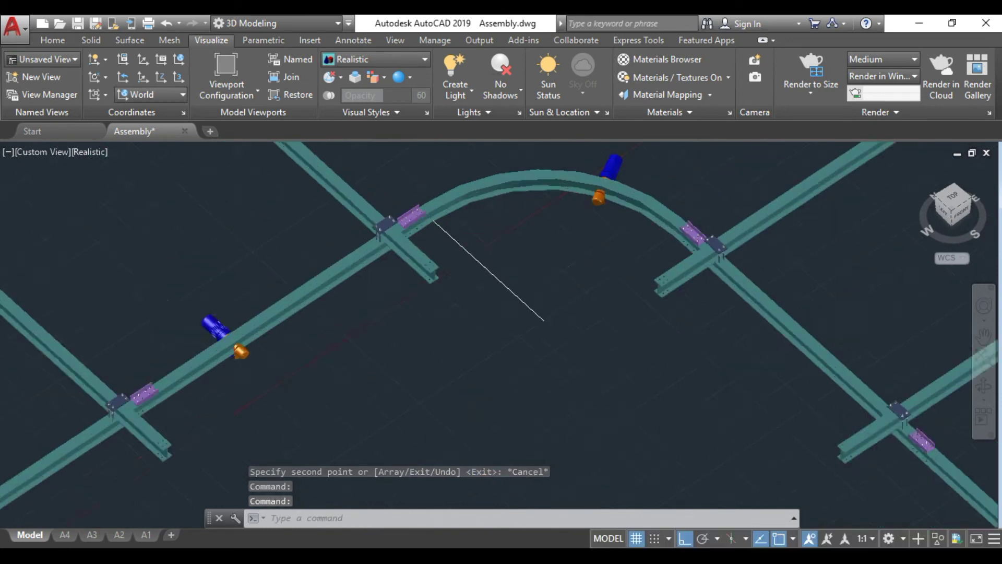
scroll(431, 219, up, 4)
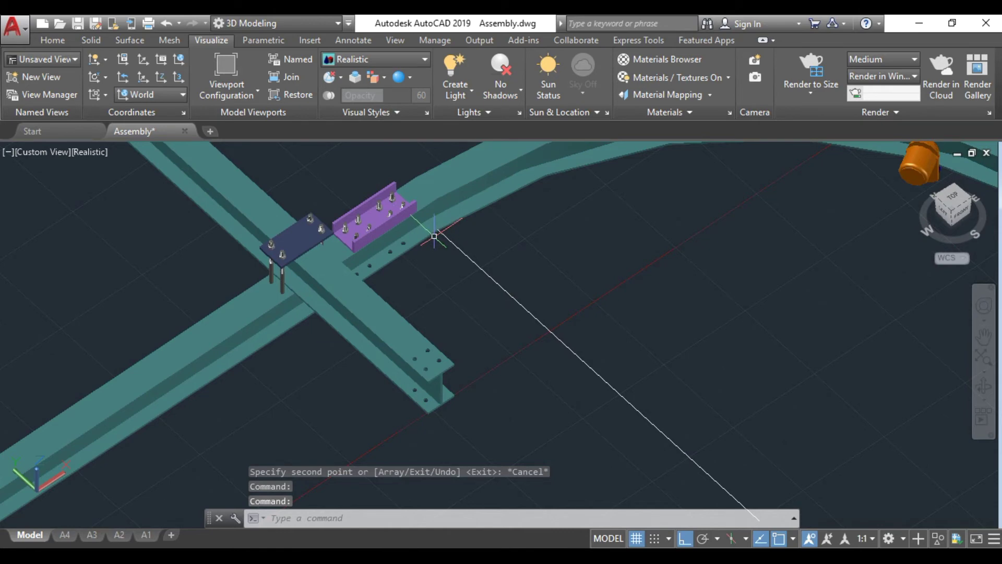
scroll(433, 236, down, 3)
middle_drag(449, 281, 476, 258)
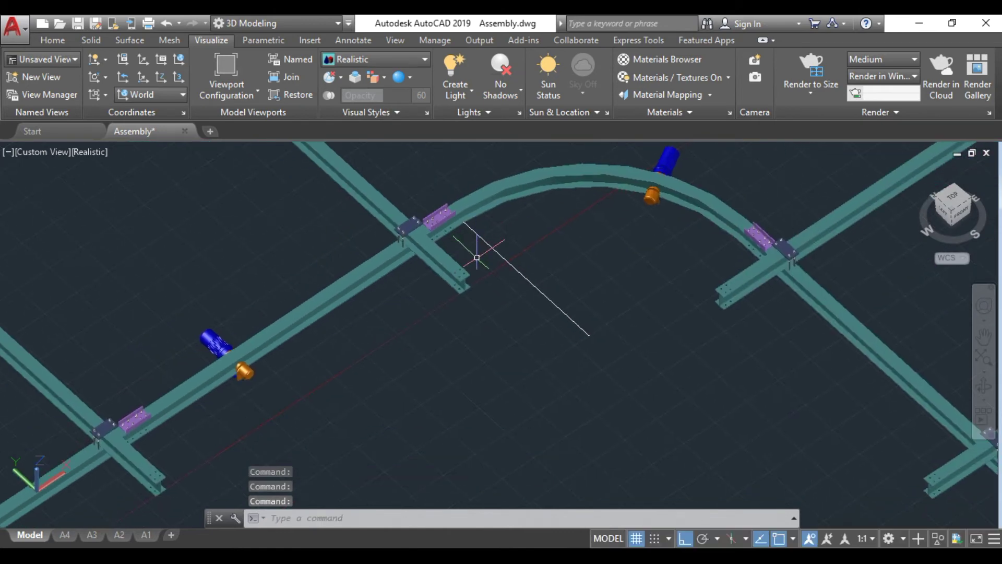
scroll(476, 257, down, 3)
scroll(518, 384, up, 3)
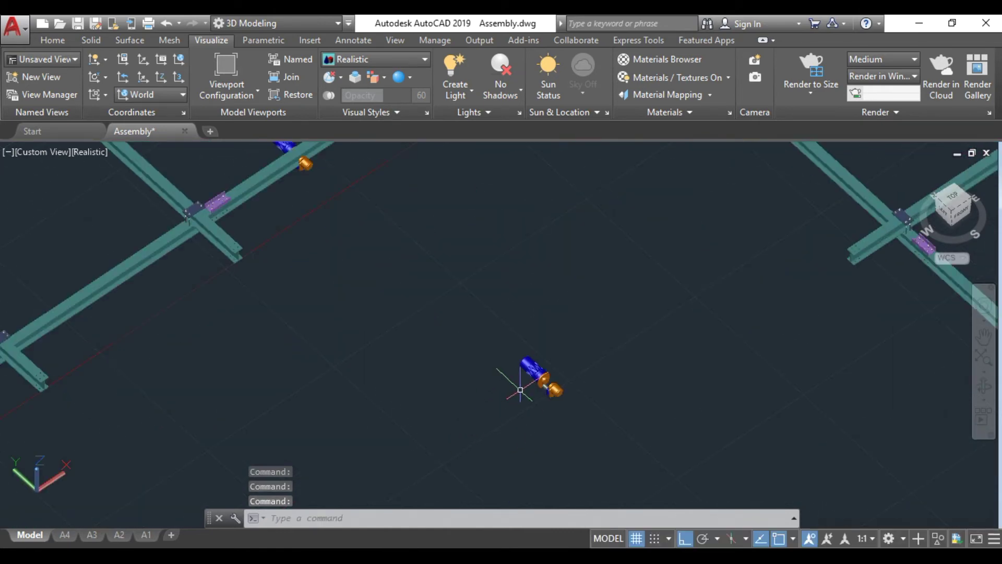
scroll(584, 374, up, 2)
click(577, 365)
scroll(579, 360, up, 2)
scroll(569, 372, up, 3)
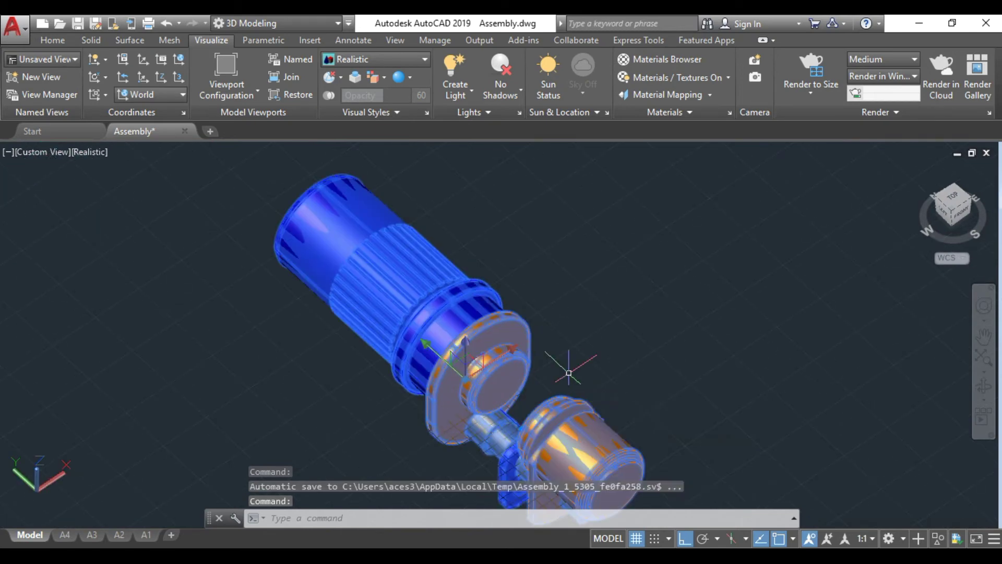
Start moving the hoist copy from a base point on the hoist
key(Return)
scroll(574, 376, up, 3)
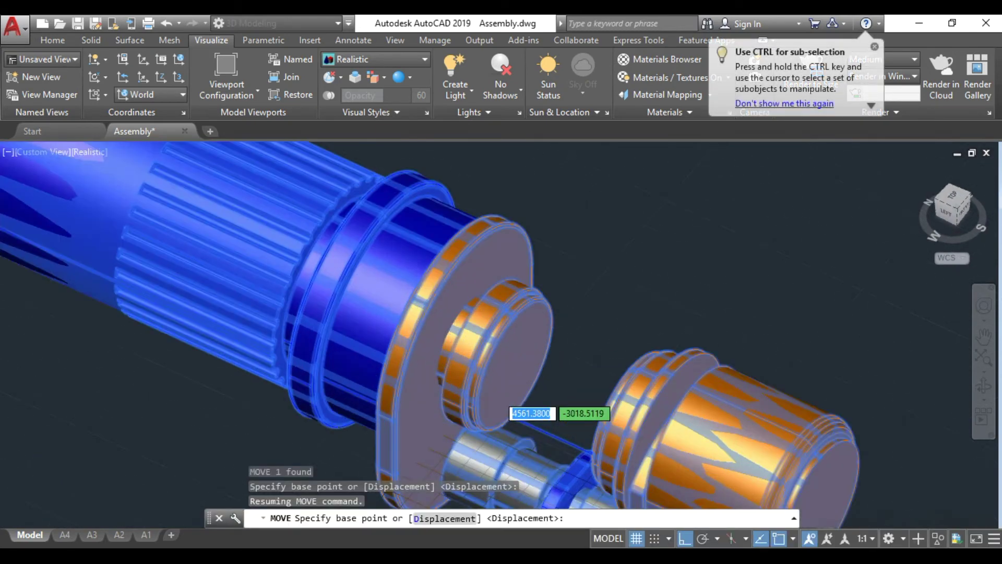
scroll(574, 444, up, 2)
click(603, 468)
scroll(595, 443, down, 5)
scroll(493, 399, down, 3)
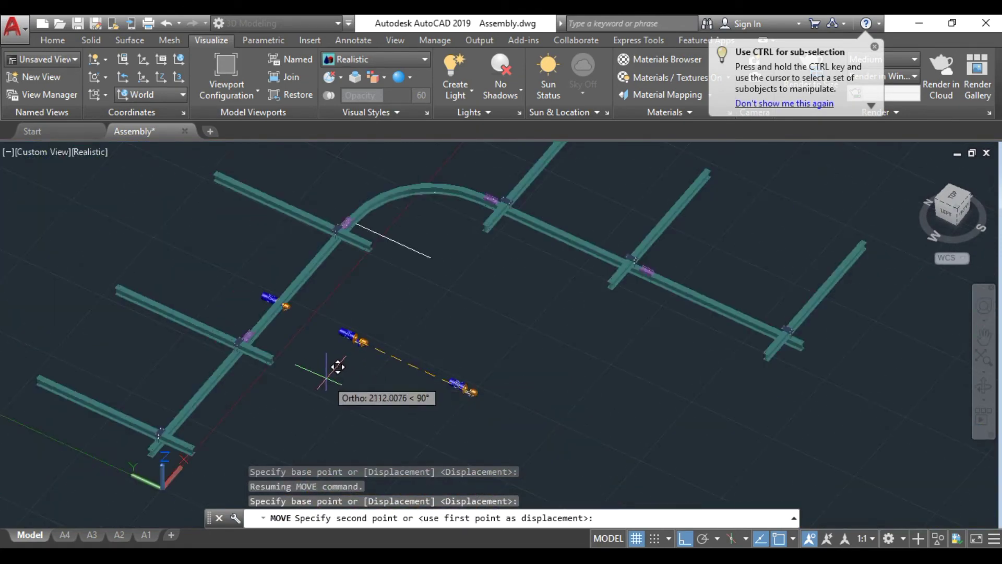
scroll(336, 360, up, 3)
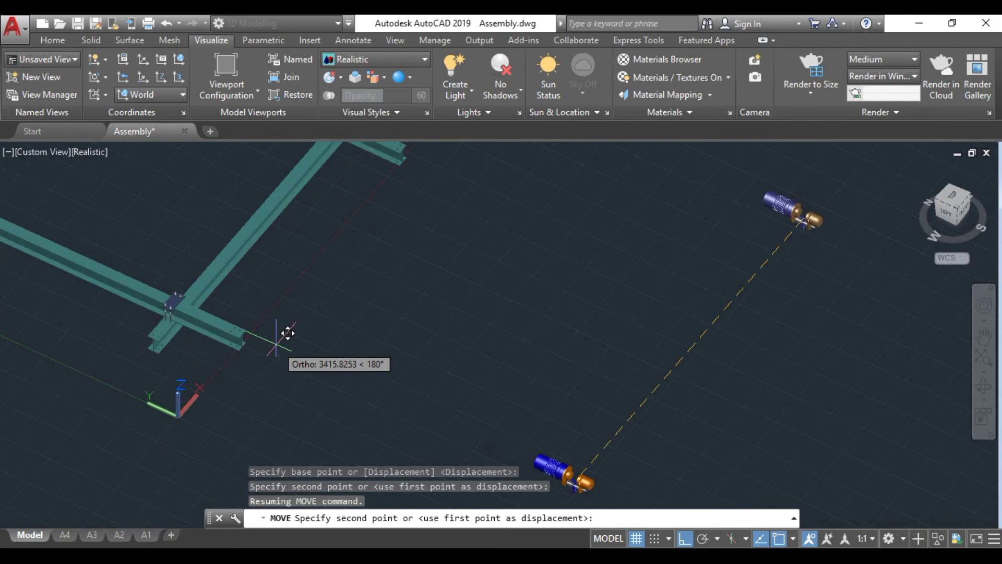
scroll(194, 336, up, 2)
scroll(174, 359, up, 2)
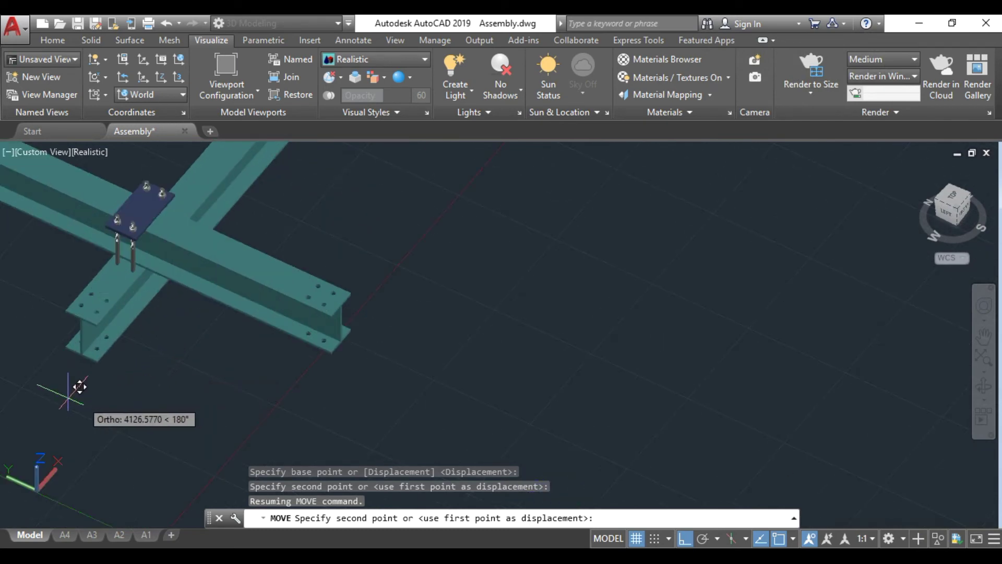
Seat the hoist at the Mid Between 2 Points of the beam's bottom flange
shift+right_click(57, 392)
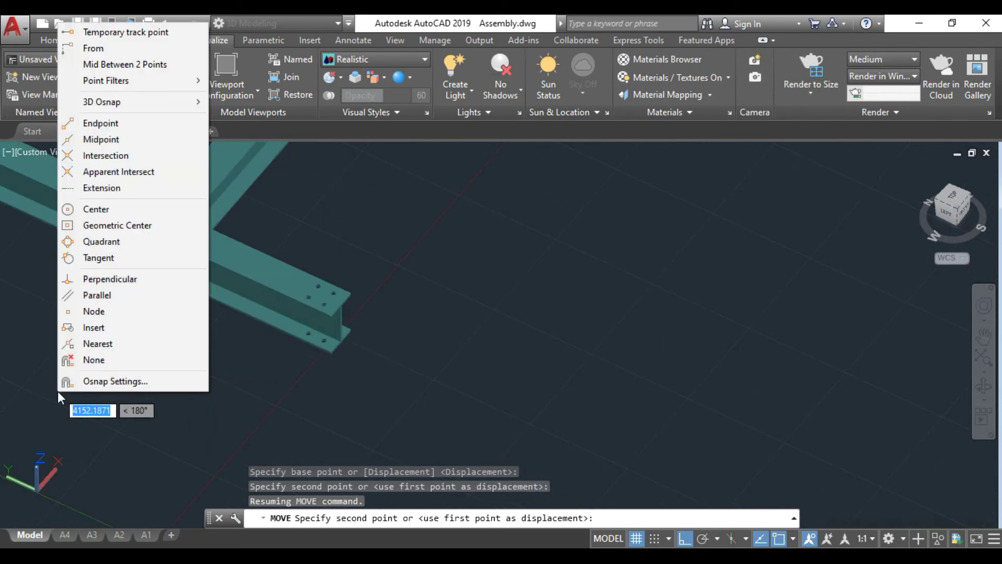
click(151, 64)
scroll(217, 346, up, 2)
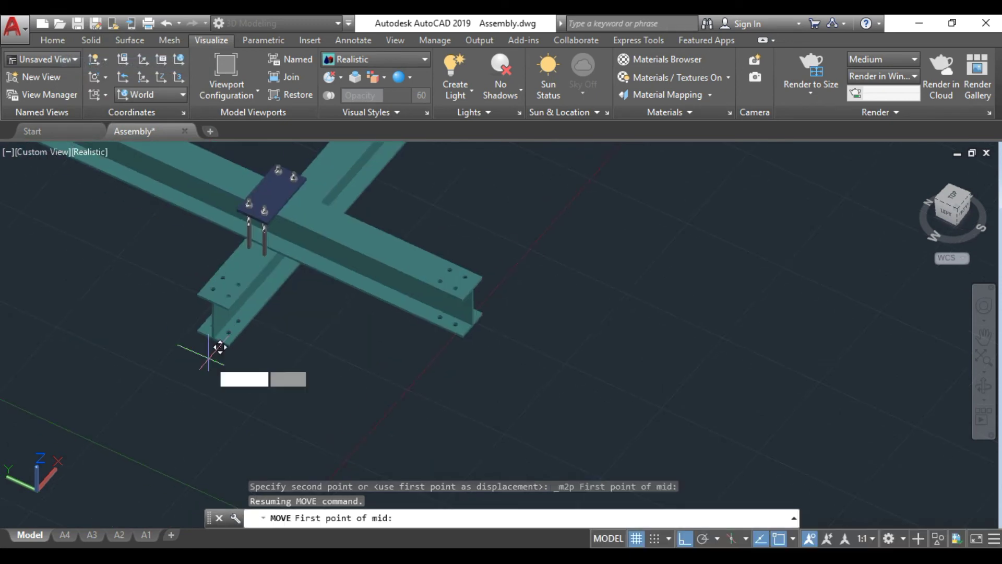
scroll(225, 337, up, 2)
scroll(196, 305, up, 2)
click(211, 283)
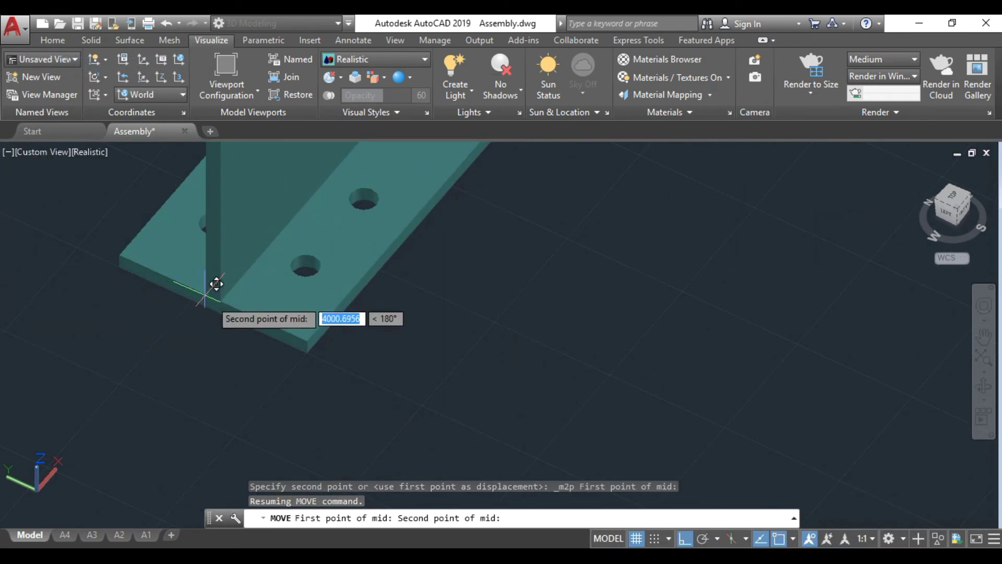
click(223, 287)
scroll(347, 336, down, 3)
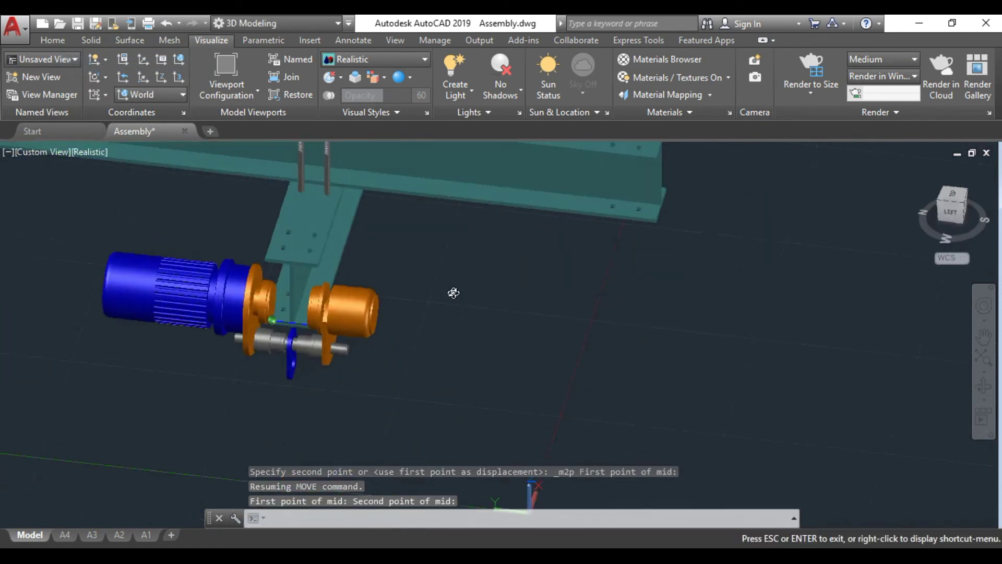
shift+middle_drag(347, 337, 399, 322)
scroll(399, 322, up, 3)
scroll(400, 322, up, 2)
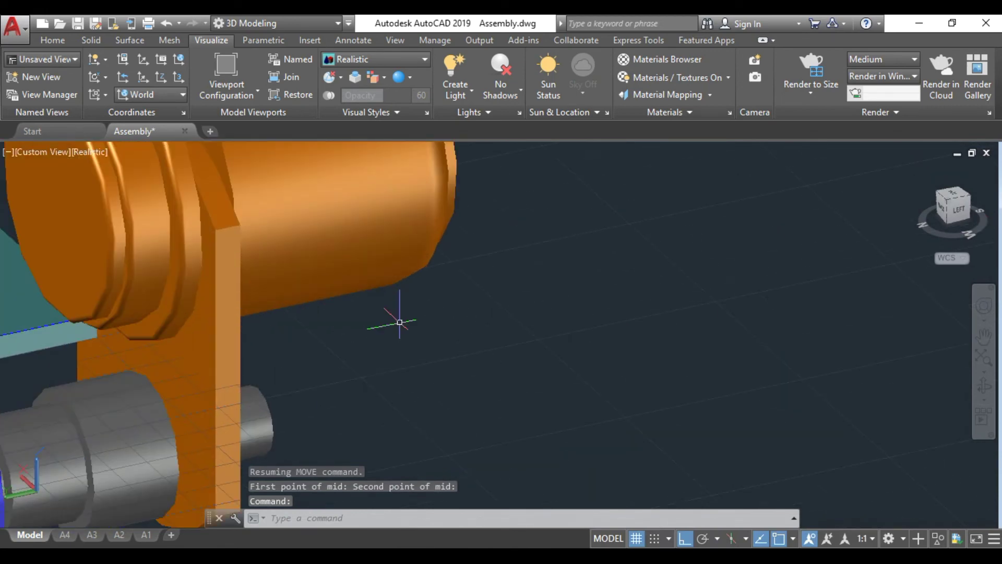
Measure with DIST from the hoist housing to the curve start: 6200, with zero Y and Z offset
text(dist)
key(Return)
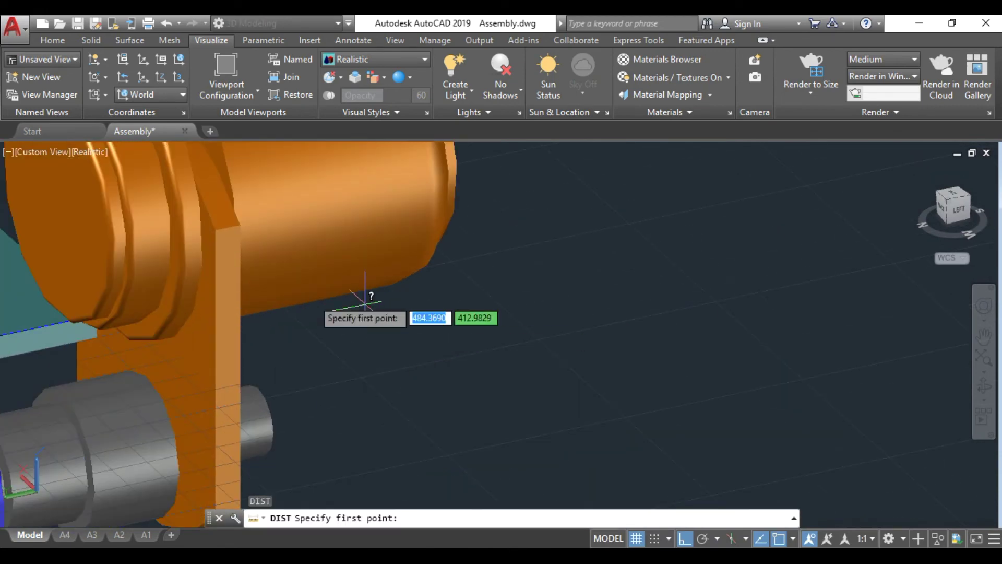
scroll(249, 379, up, 2)
scroll(235, 381, up, 2)
scroll(209, 381, up, 3)
click(209, 379)
scroll(255, 361, down, 5)
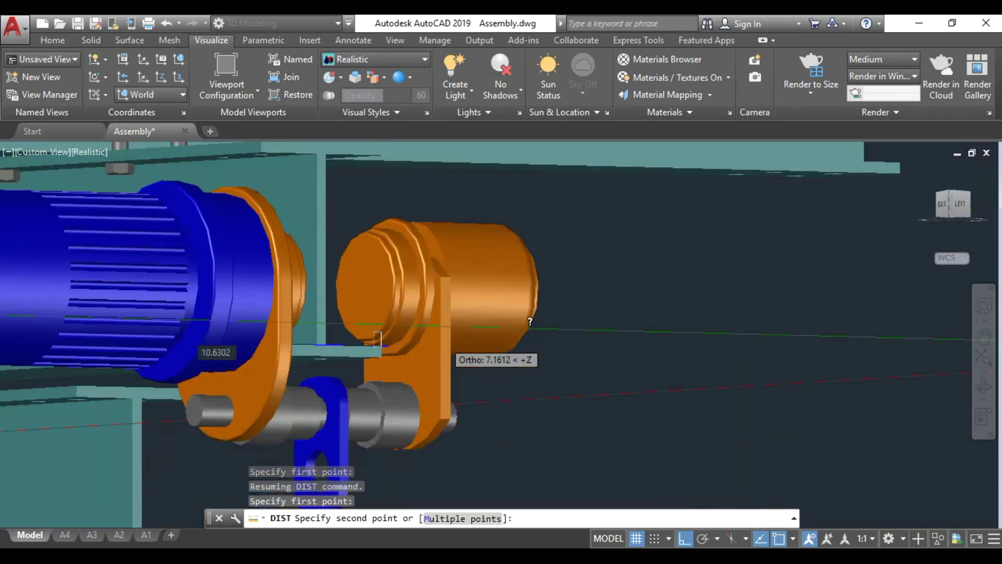
mouse_move(595, 335)
shift+middle_down()
mouse_move(365, 415)
mouse_move(556, 383)
shift+middle_up()
scroll(557, 383, down, 3)
mouse_move(715, 409)
shift+middle_down()
mouse_move(626, 365)
mouse_move(772, 372)
mouse_move(537, 336)
shift+middle_up()
scroll(626, 366, down, 3)
scroll(616, 358, up, 3)
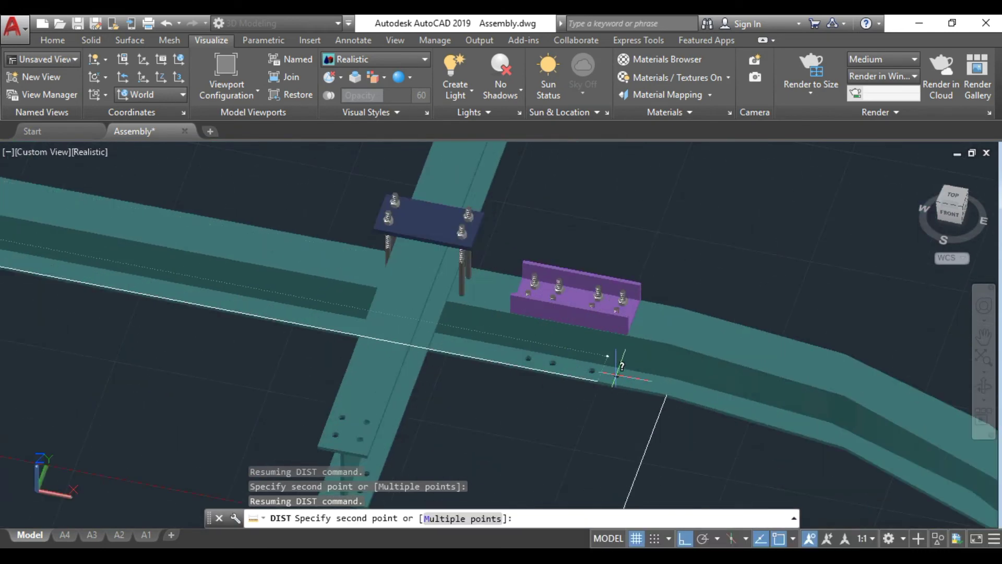
click(669, 394)
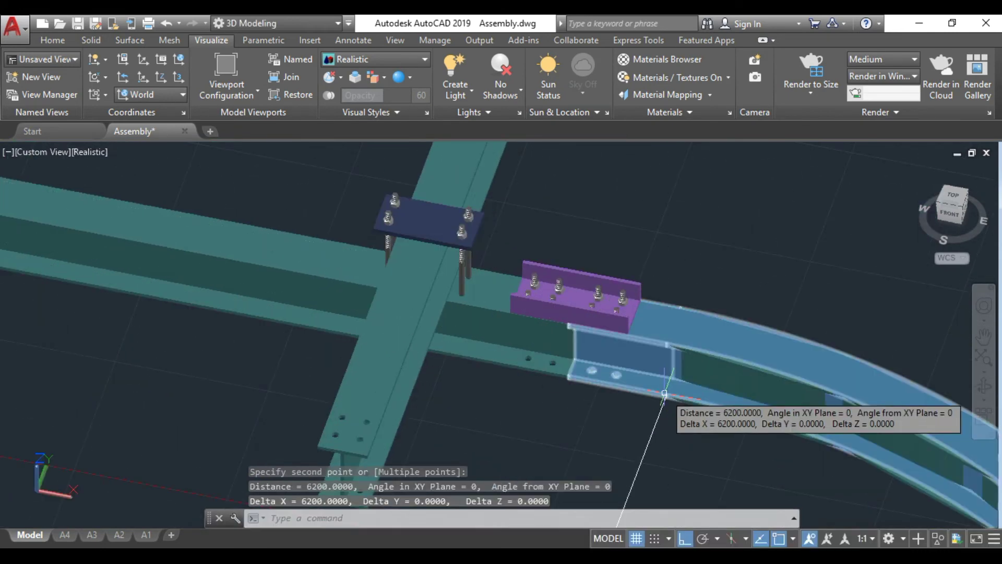
scroll(664, 393, down, 10)
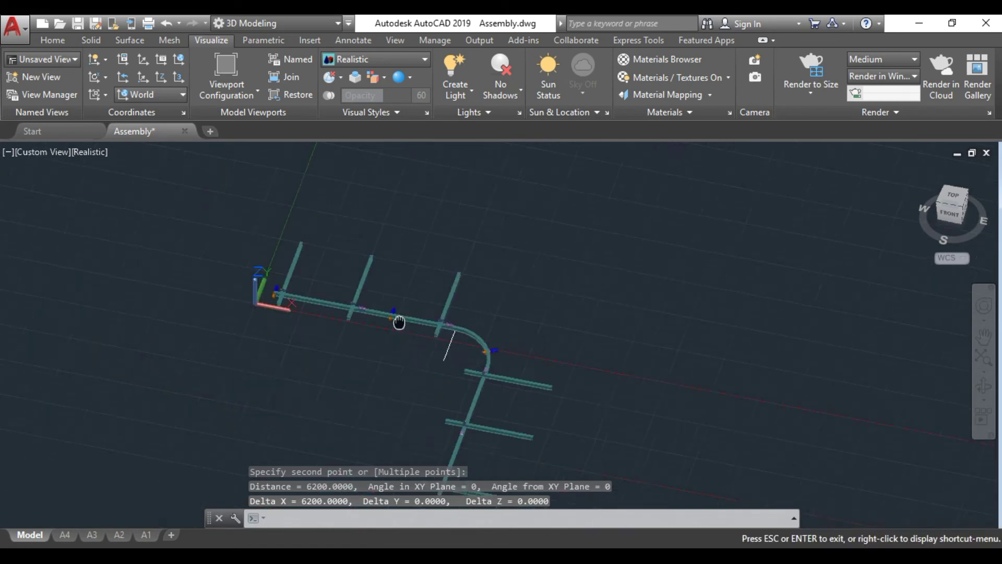
shift+middle_drag(385, 421, 449, 294)
scroll(272, 245, up, 5)
scroll(272, 245, up, 3)
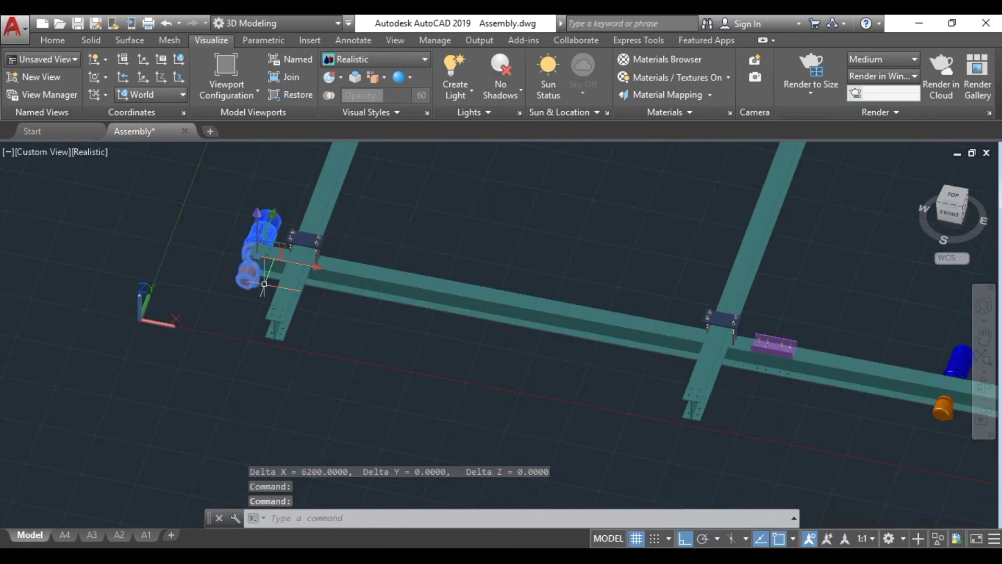
Move the third hoist copy 6200 units along the straight beam to where the curve begins
text(m)
key(Return)
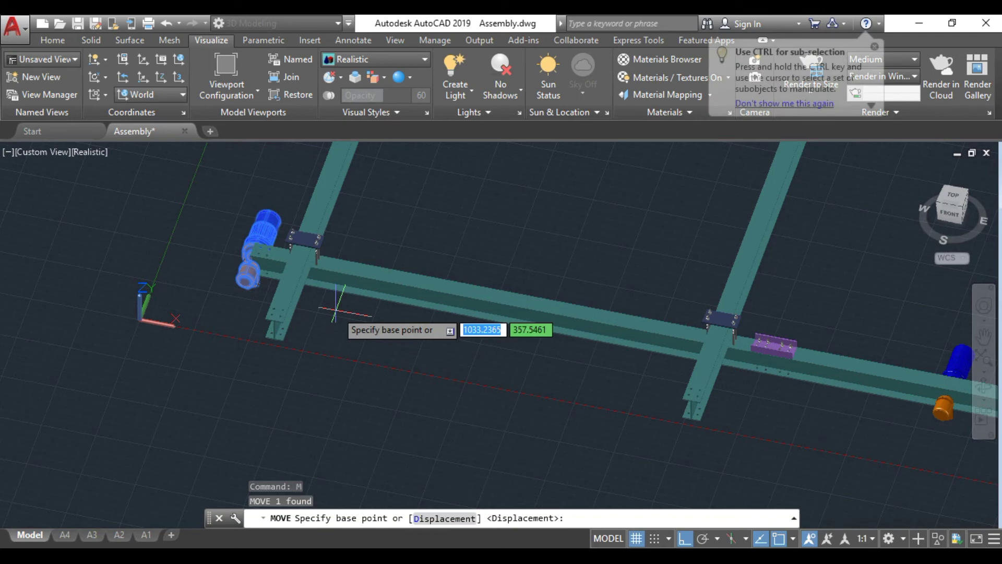
scroll(336, 310, down, 4)
click(337, 398)
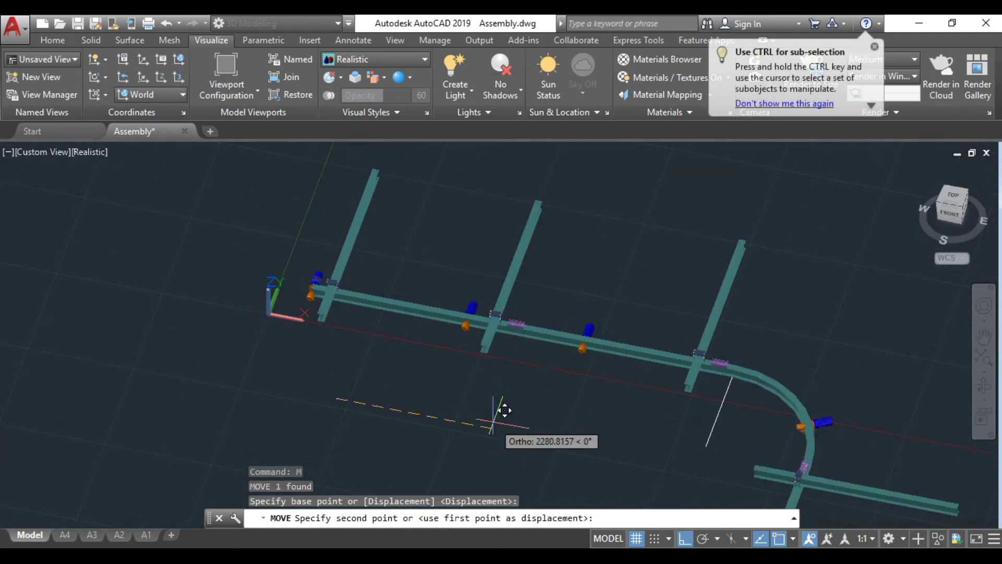
text(6200)
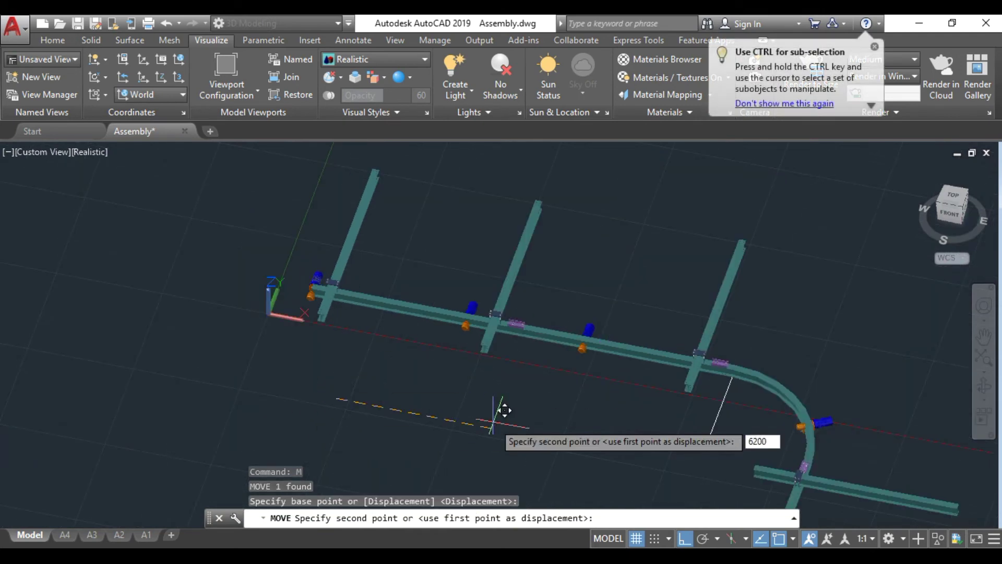
key(Return)
key(Escape)
shift+middle_drag(720, 379, 757, 372)
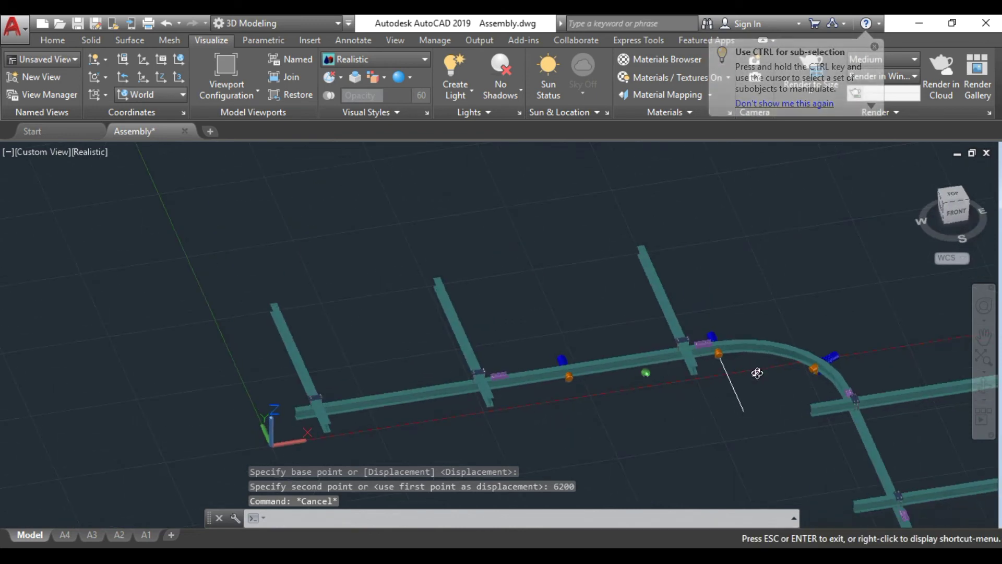
scroll(731, 360, up, 5)
scroll(725, 360, up, 2)
scroll(574, 292, up, 2)
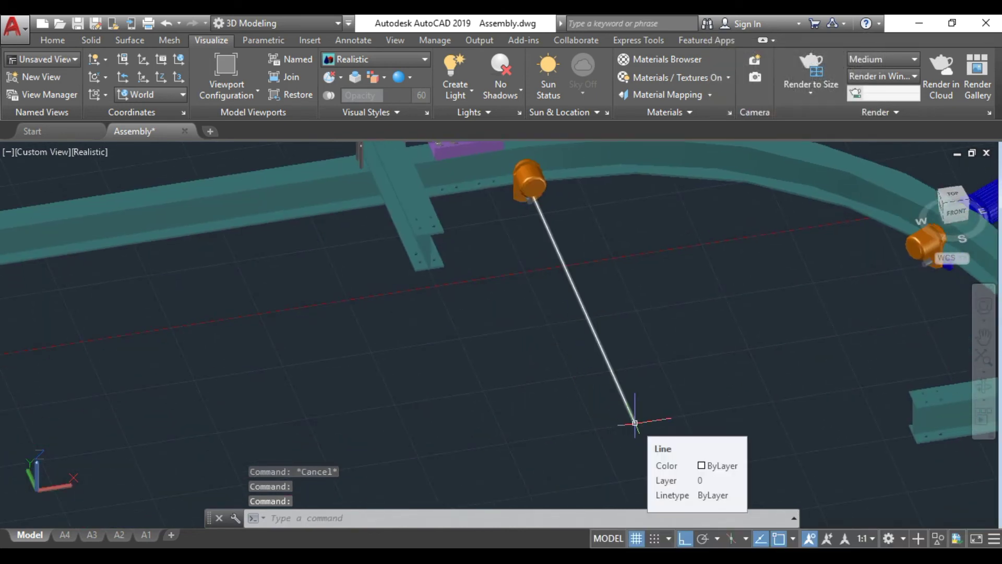
Rotate the orange hoist piece 45° about the white guide line's end onto the curve
click(532, 178)
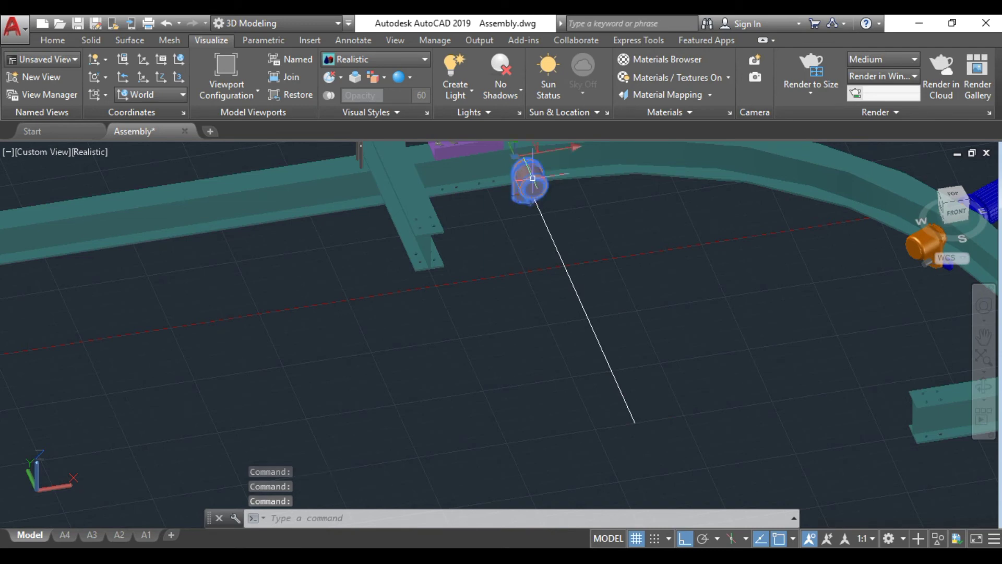
text(RO)
key(Return)
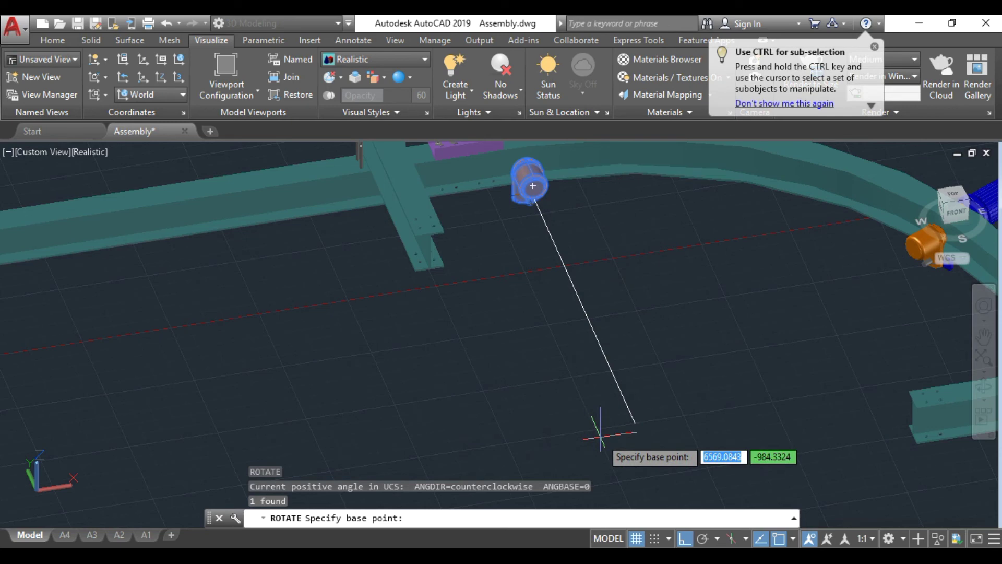
click(634, 421)
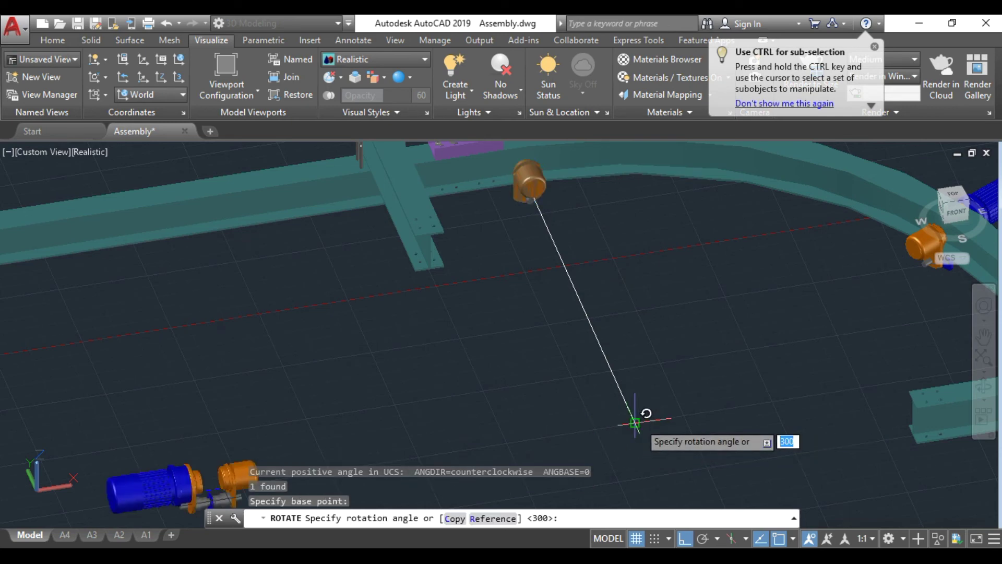
text(45)
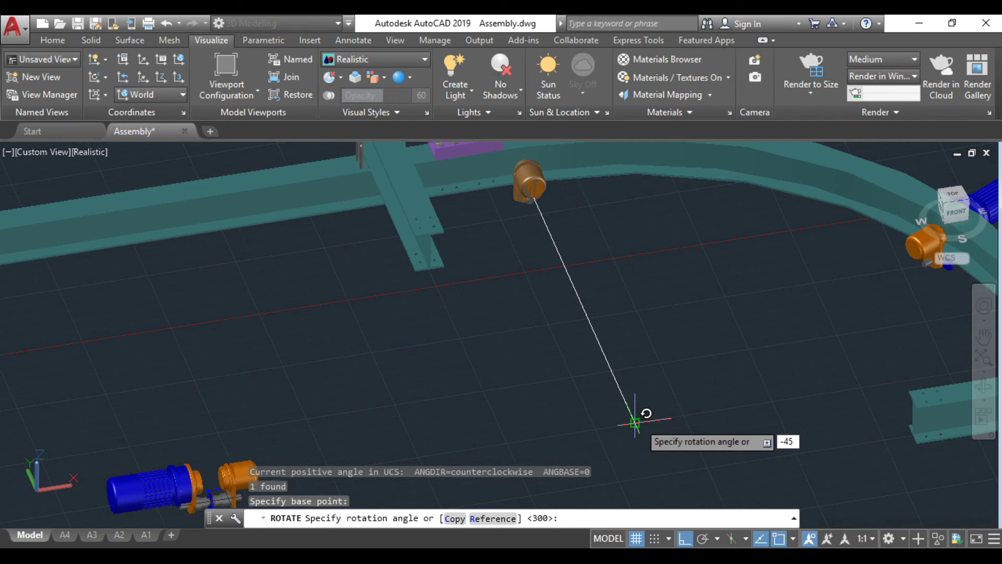
key(Return)
scroll(638, 420, down, 5)
scroll(700, 391, up, 3)
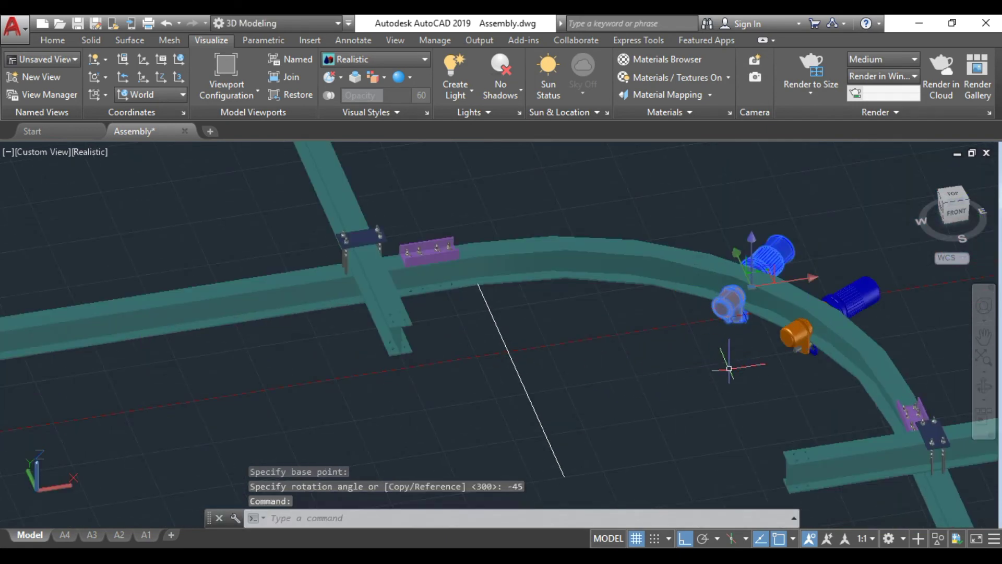
text(RO)
Rotate a copy of the motor assembly -45° about the guide line end to the curve's end
key(Return)
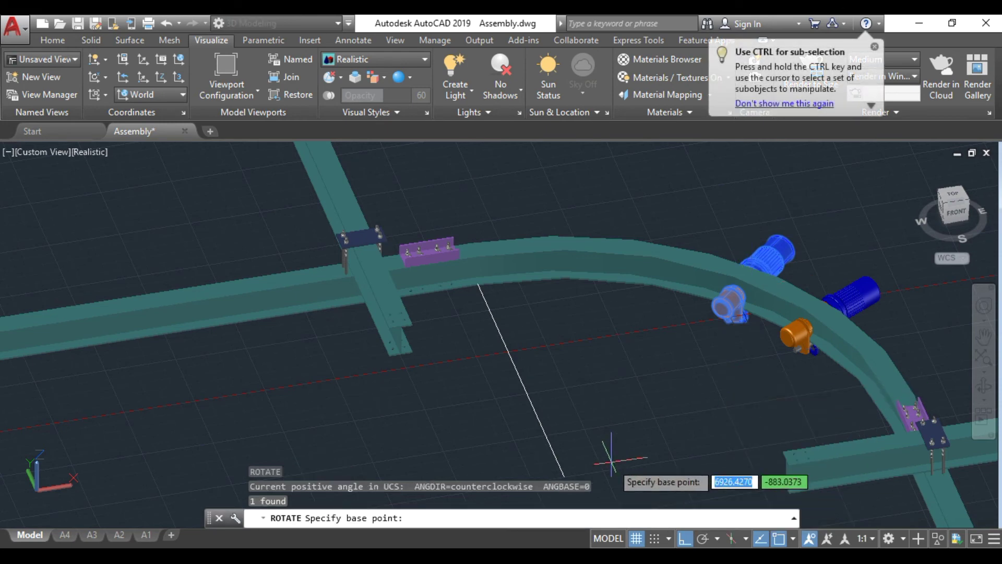
middle_drag(610, 465, 603, 376)
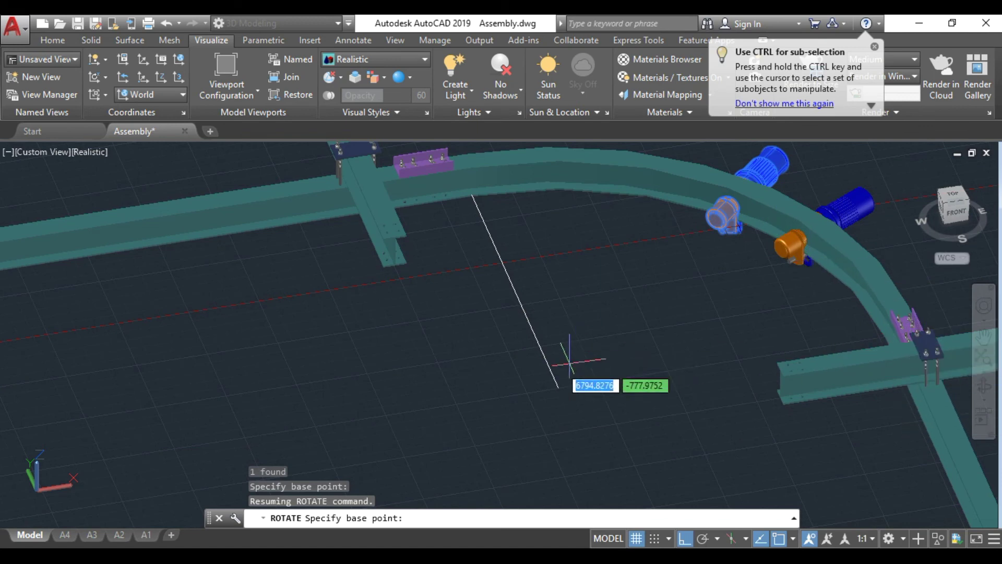
click(558, 388)
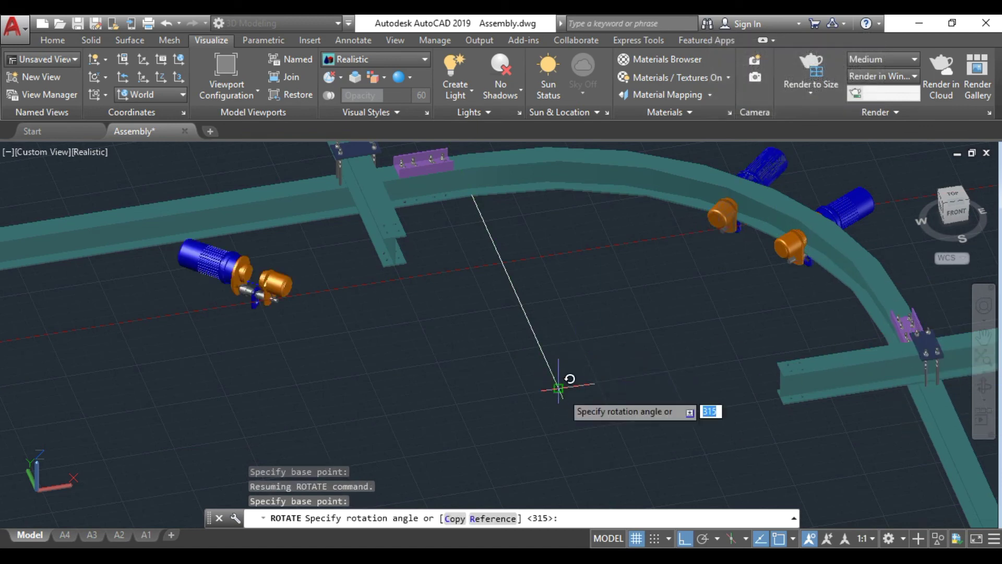
text(c)
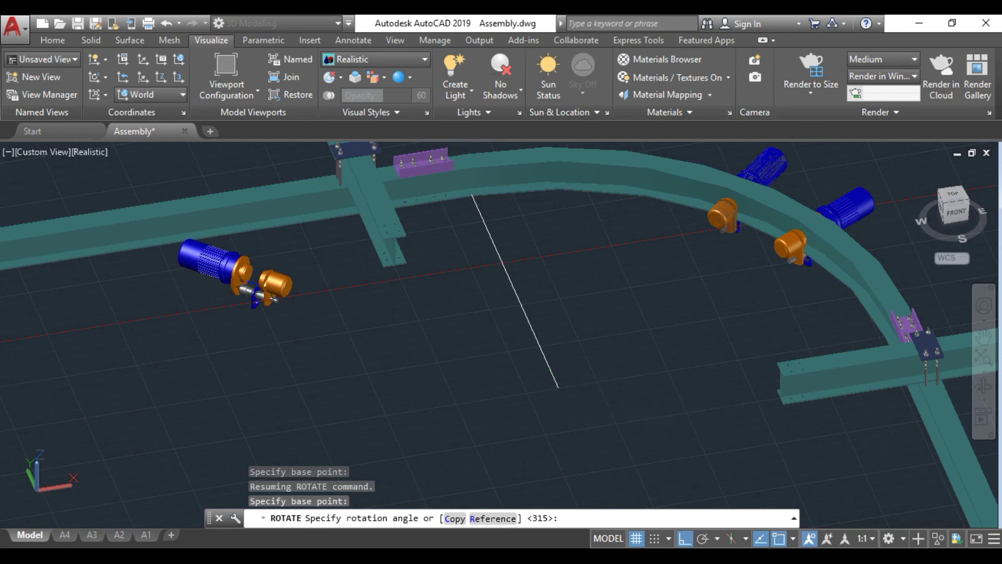
key(Return)
text(-45)
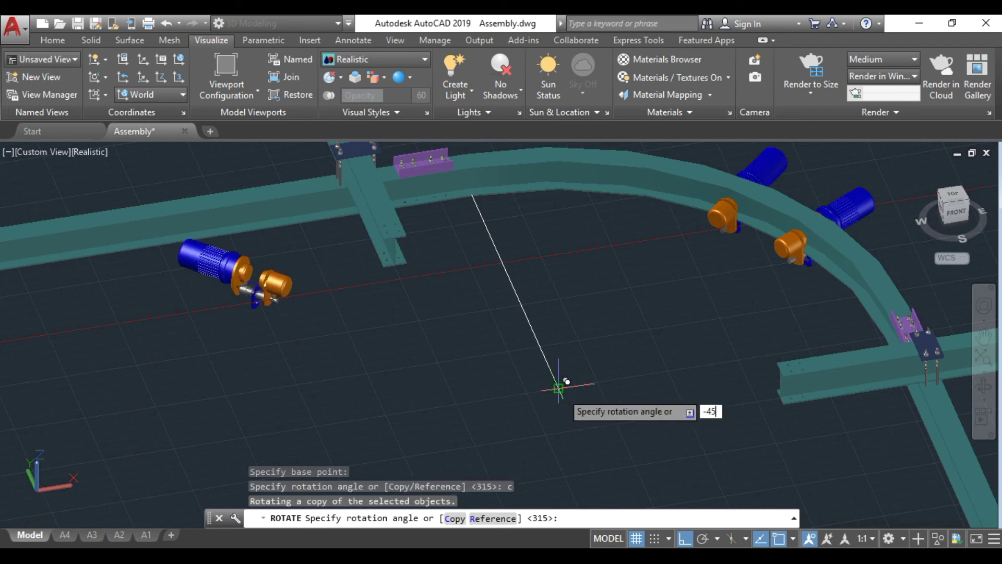
key(Return)
middle_drag(557, 398, 152, 313)
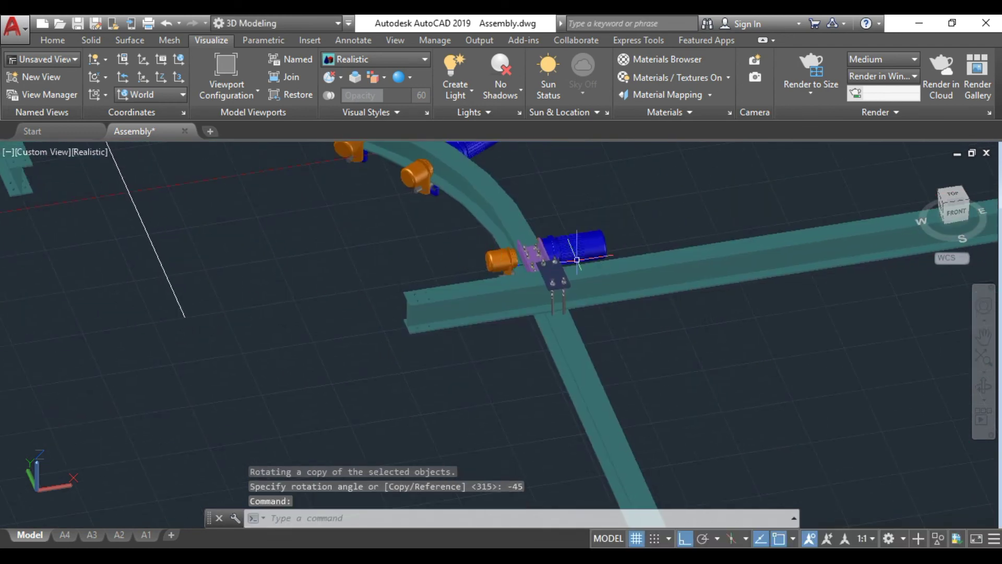
click(576, 259)
click(644, 284)
Move the copied motor assembly and cross beam 1500 units along the straight past the curve
text(M)
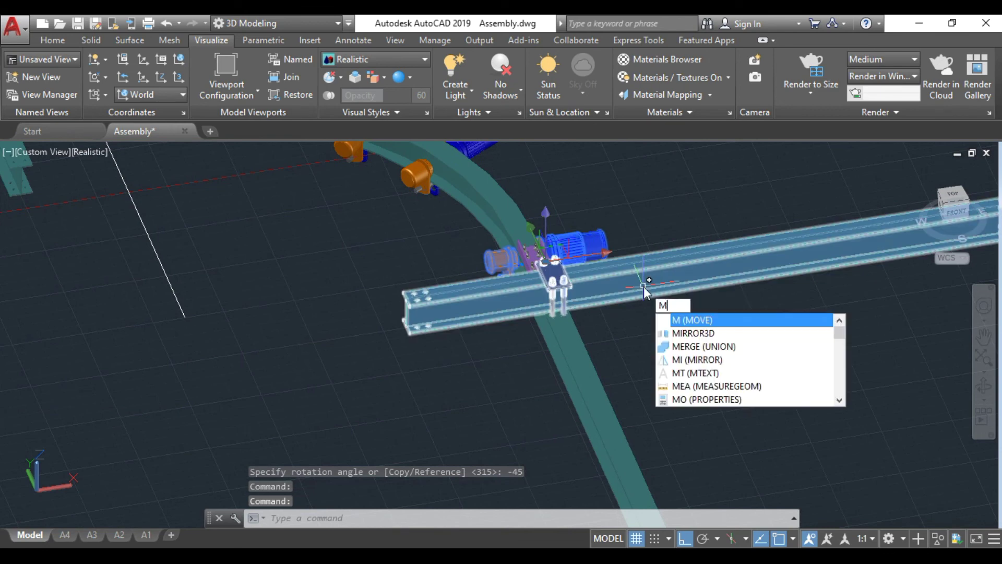
key(Return)
scroll(574, 313, down, 5)
click(493, 328)
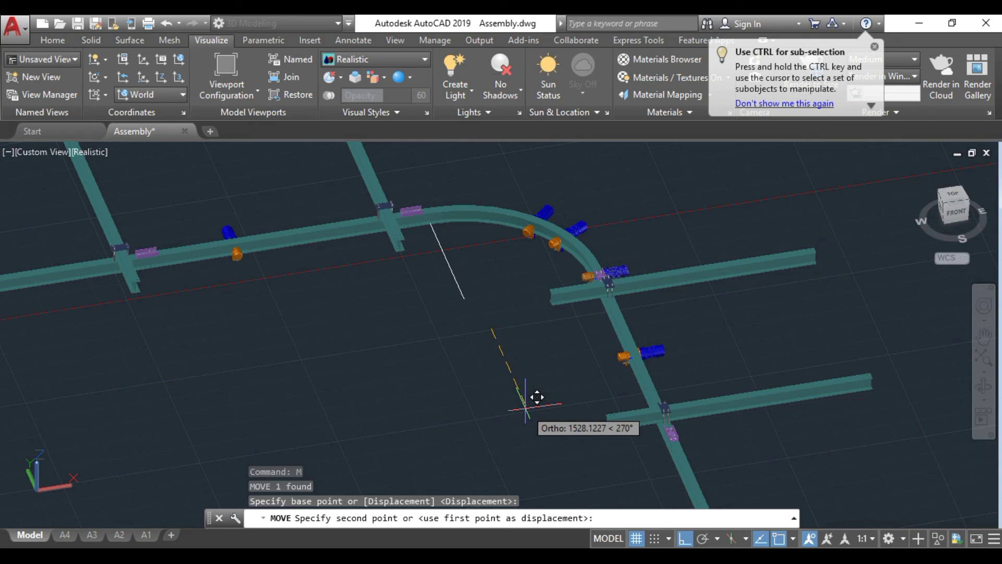
text(150)
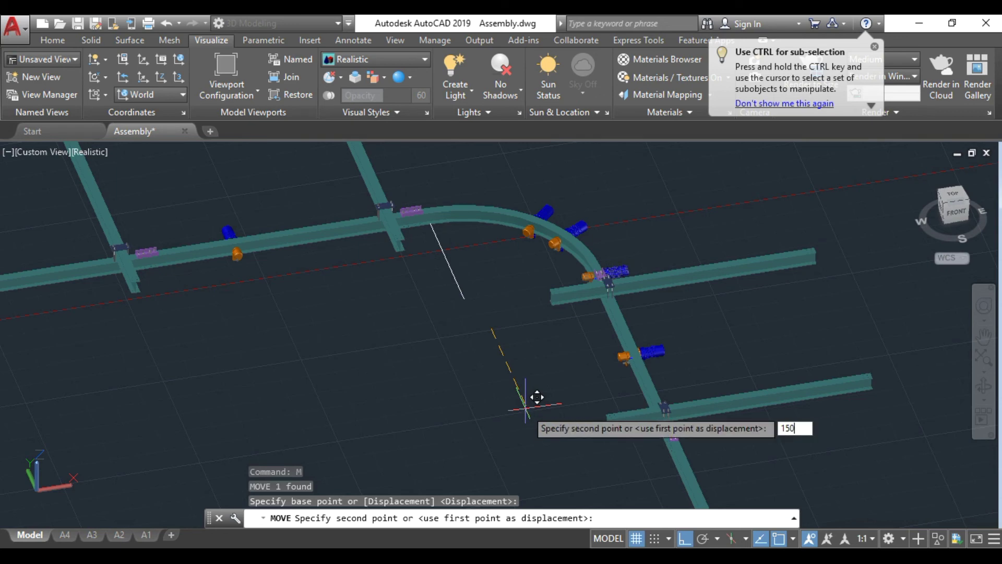
text(0)
key(Return)
key(Escape)
mouse_move(264, 306)
shift+middle_down()
mouse_move(331, 261)
mouse_move(335, 273)
mouse_move(291, 279)
shift+middle_up()
scroll(291, 279, down, 2)
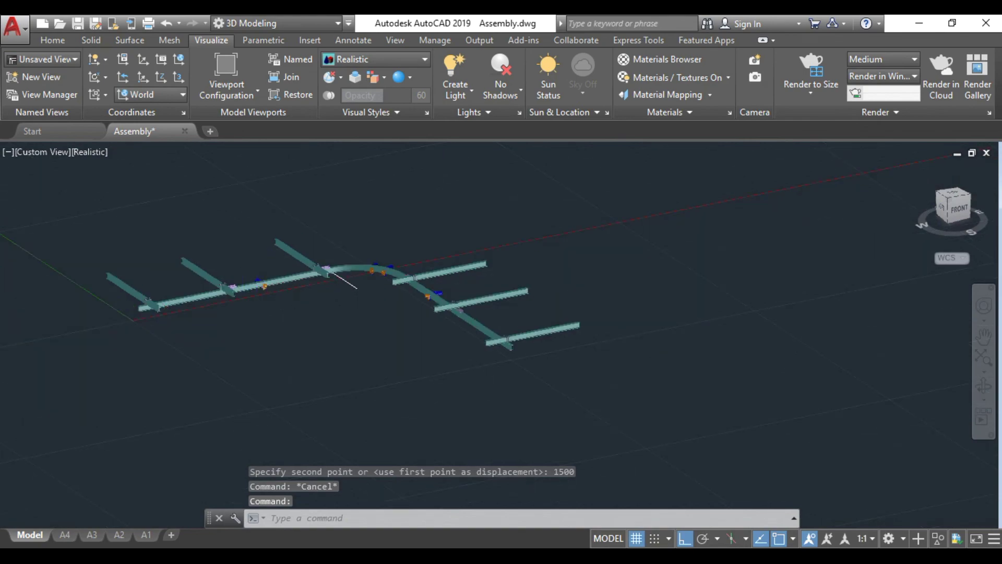
scroll(276, 313, up, 4)
scroll(271, 339, up, 3)
scroll(258, 371, up, 2)
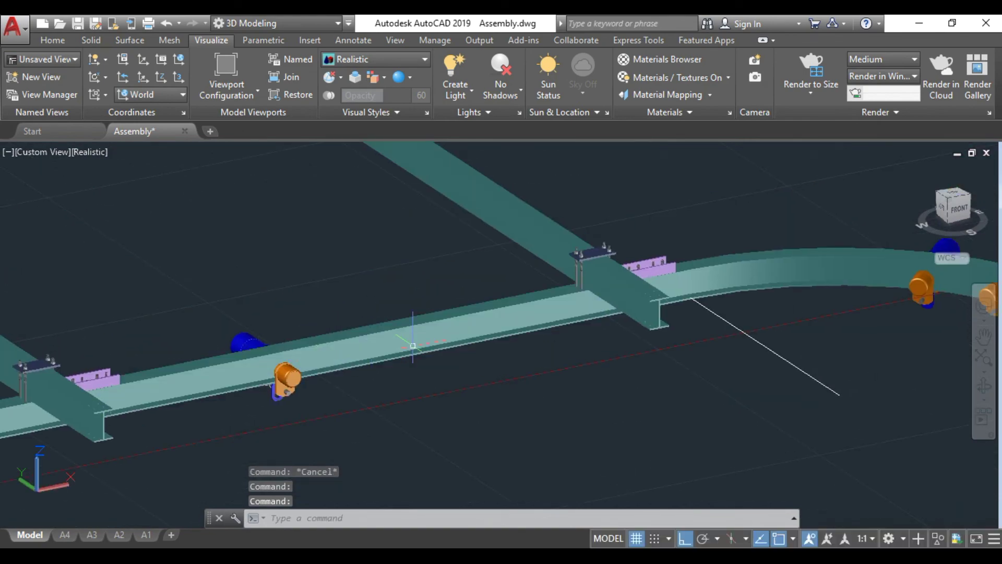
middle_drag(633, 331, 306, 343)
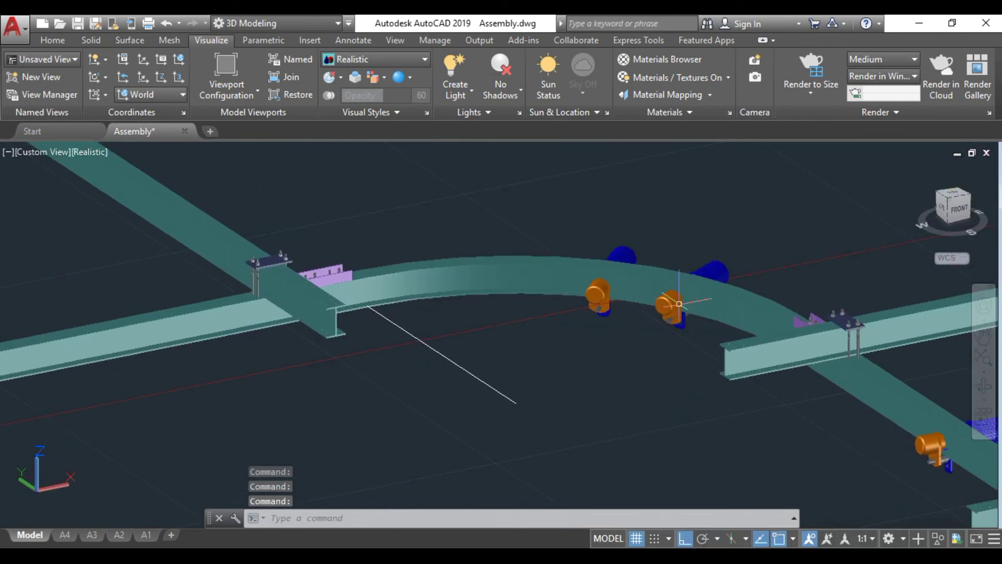
middle_drag(754, 336, 509, 293)
scroll(593, 373, down, 3)
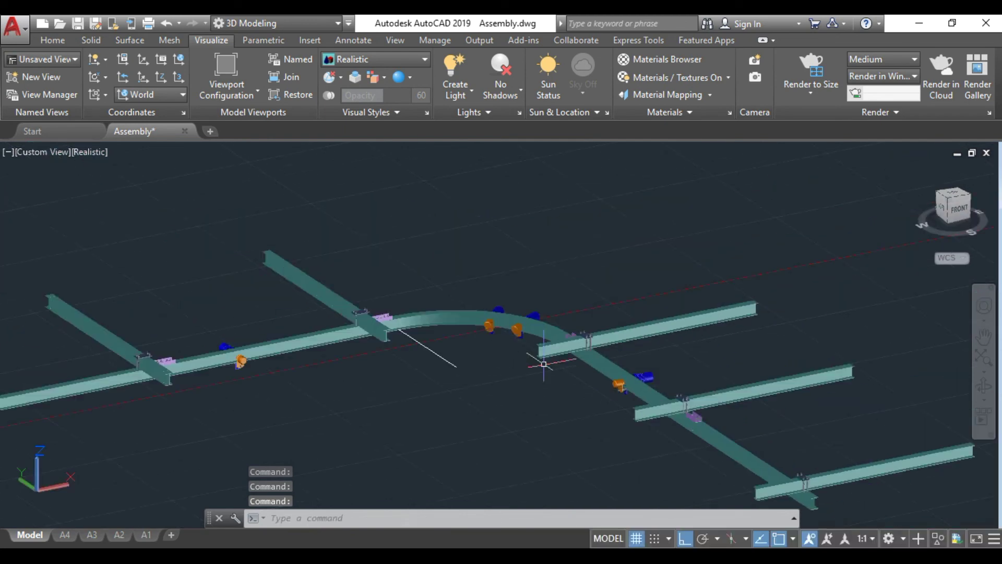
middle_drag(430, 347, 442, 327)
scroll(429, 311, up, 3)
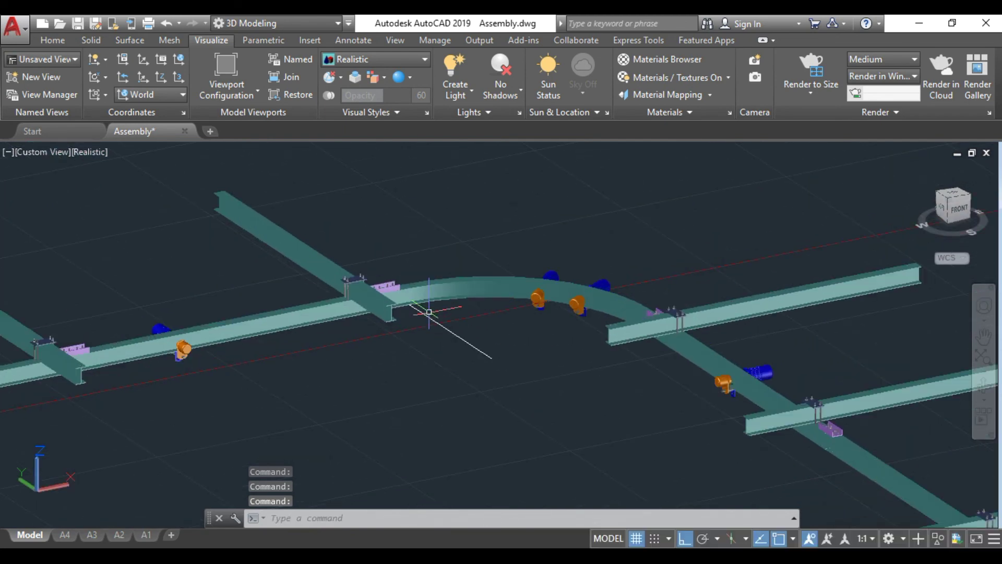